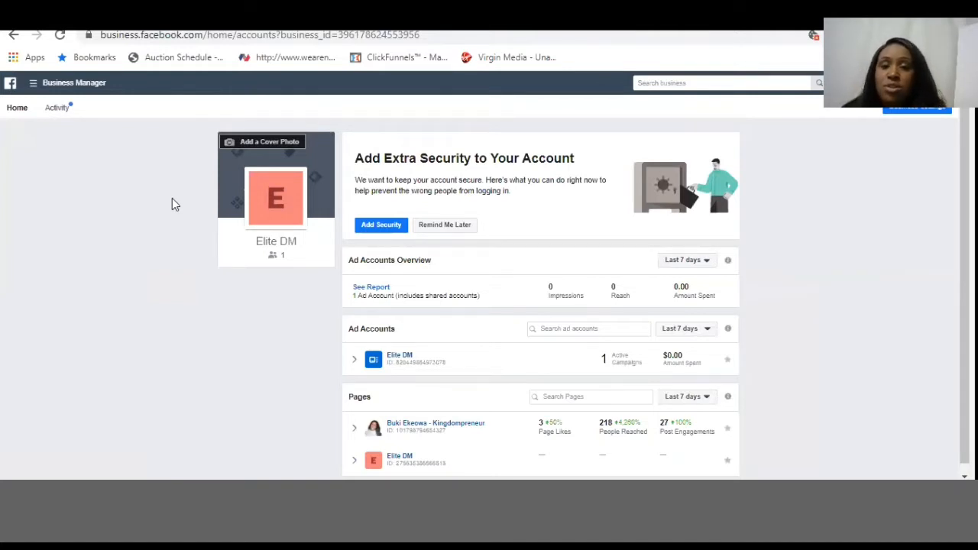
# - Open Ads Manager and start a new campaign with Lead generation as the marketing objective
pyautogui.click(35, 84)
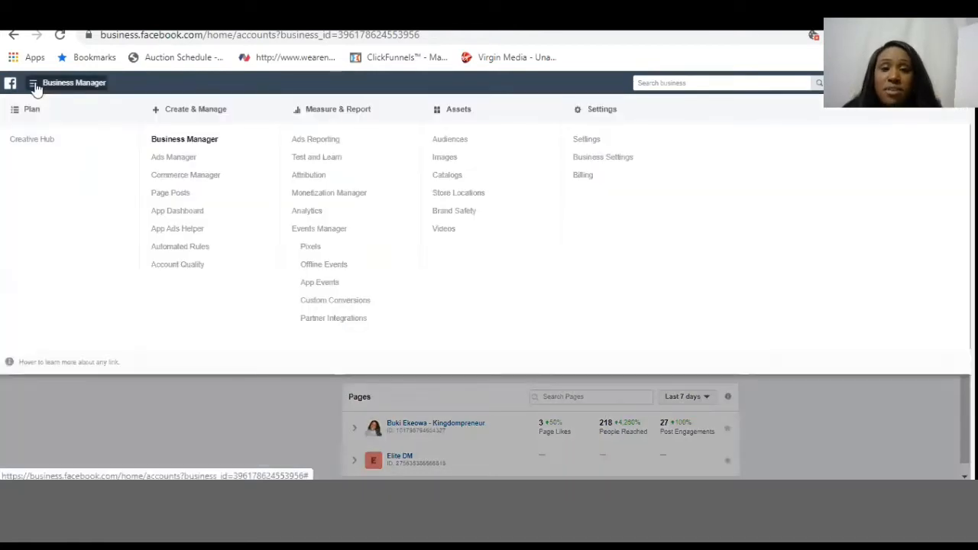
pyautogui.click(176, 162)
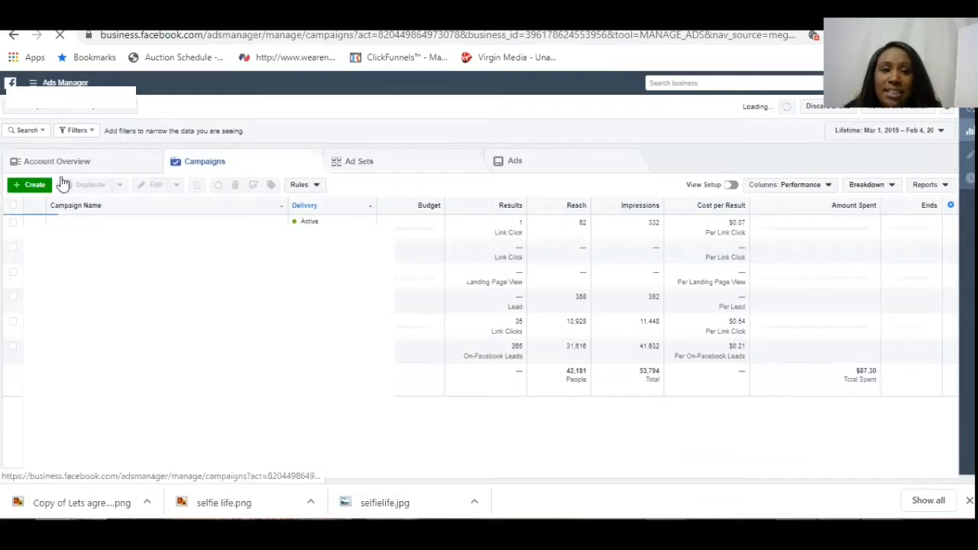
pyautogui.click(34, 191)
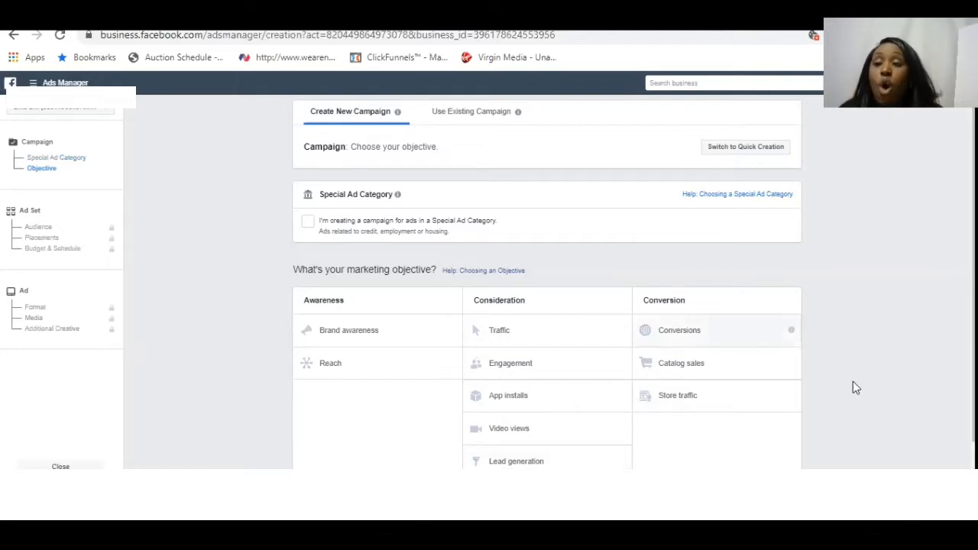
pyautogui.scroll(-1, 860, 386)
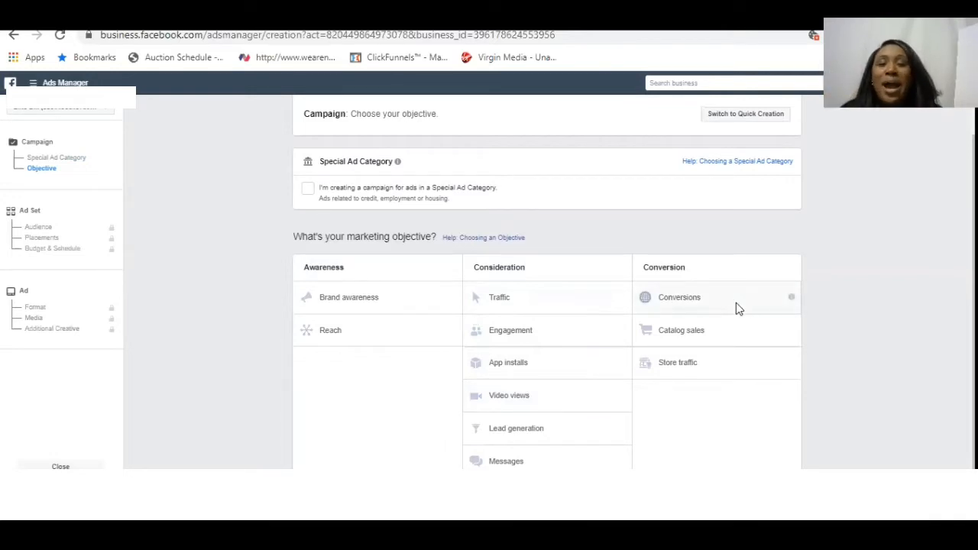
pyautogui.click(532, 431)
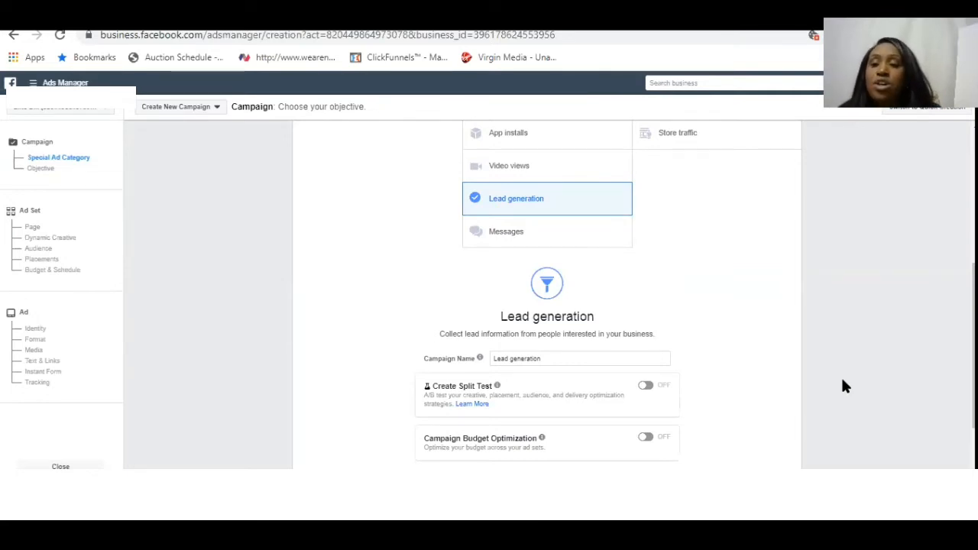
# - Name the campaign "Lead Gen - Beauty Camp - Massages" and continue to the ad set settings
pyautogui.scroll(-1, 843, 385)
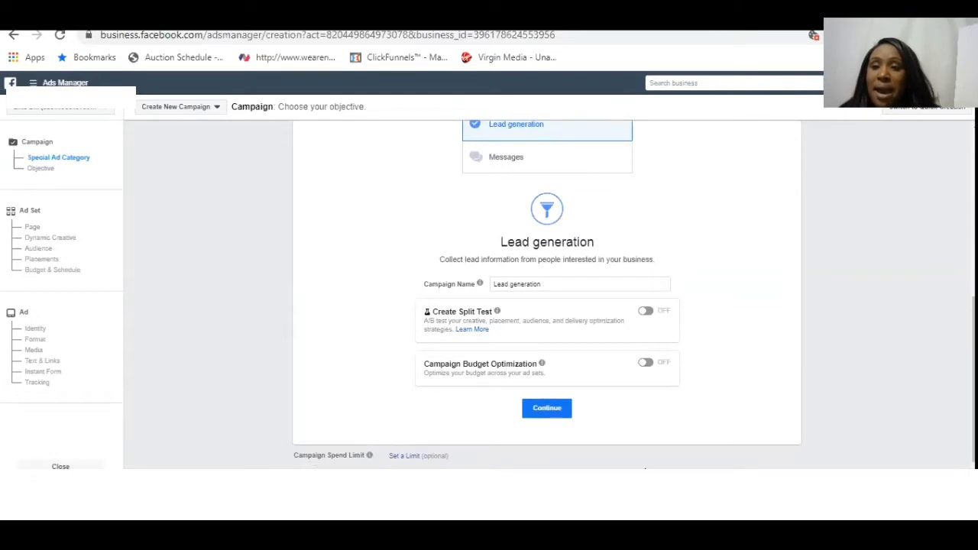
pyautogui.click(559, 286)
pyautogui.press('BackSpace')
pyautogui.press('BackSpace')
pyautogui.press('BackSpace')
pyautogui.press('BackSpace')
pyautogui.press('BackSpace')
pyautogui.press('BackSpace')
pyautogui.press('BackSpace')
pyautogui.press('BackSpace')
pyautogui.press('BackSpace')
pyautogui.press('BackSpace')
pyautogui.press('BackSpace')
pyautogui.press('BackSpace')
pyautogui.press('BackSpace')
pyautogui.press('BackSpace')
pyautogui.write('Le')
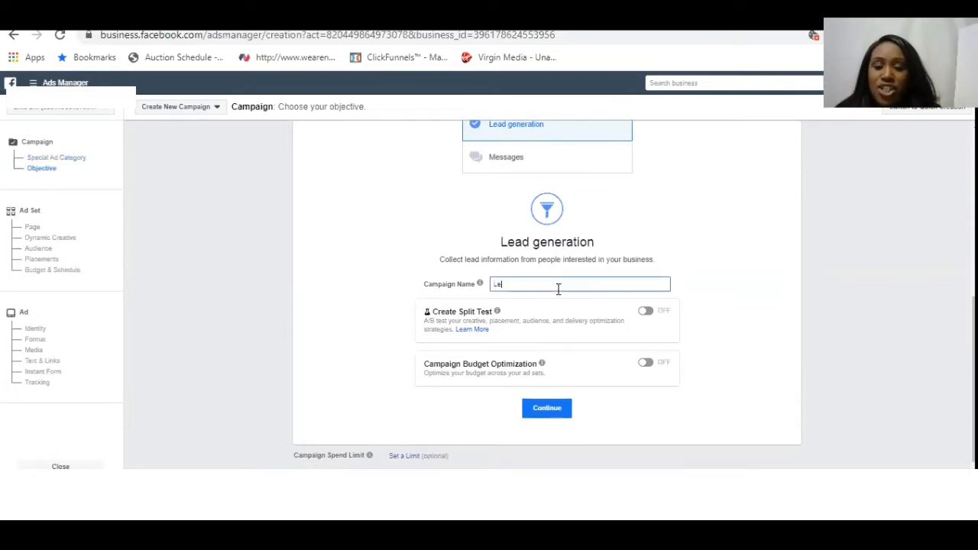
pyautogui.write('ad Gen -')
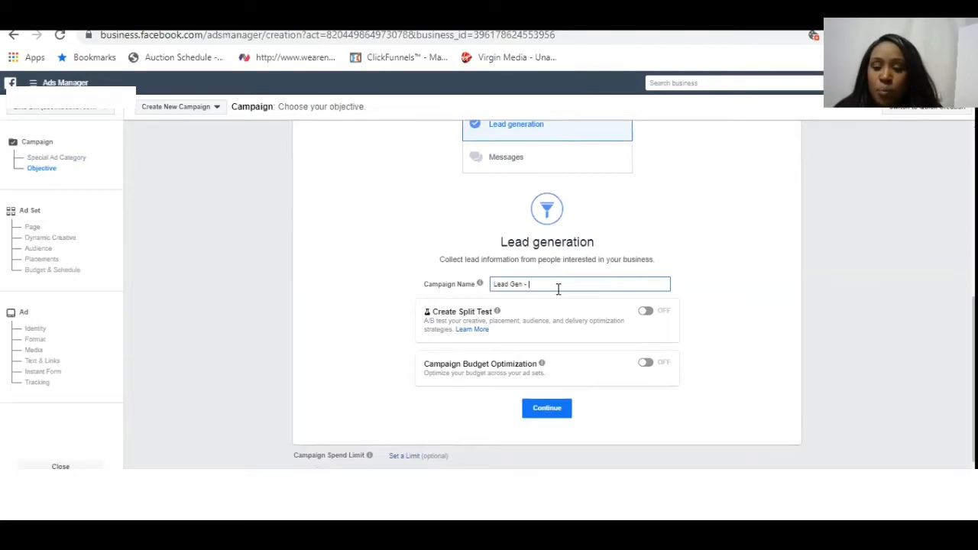
pyautogui.write('LG')
pyautogui.press('BackSpace')
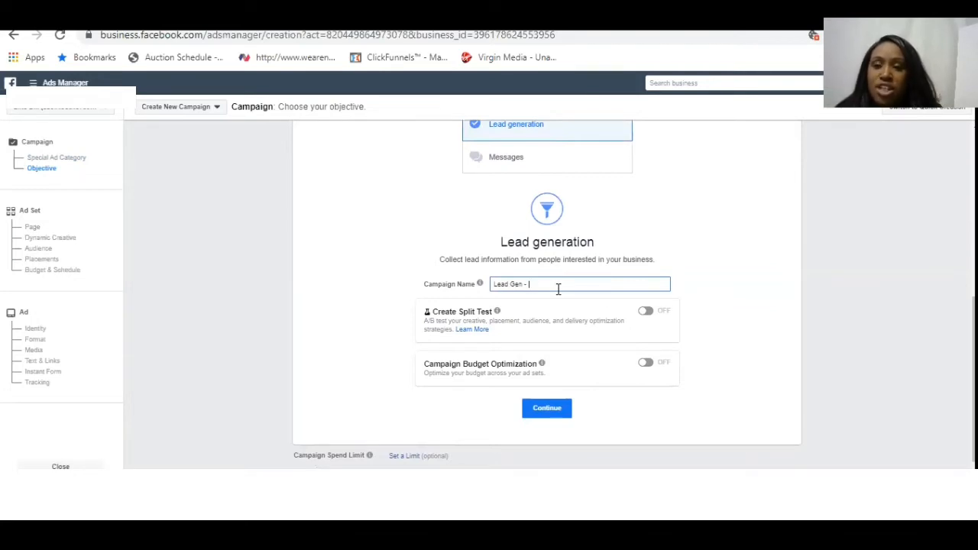
pyautogui.write('Bea')
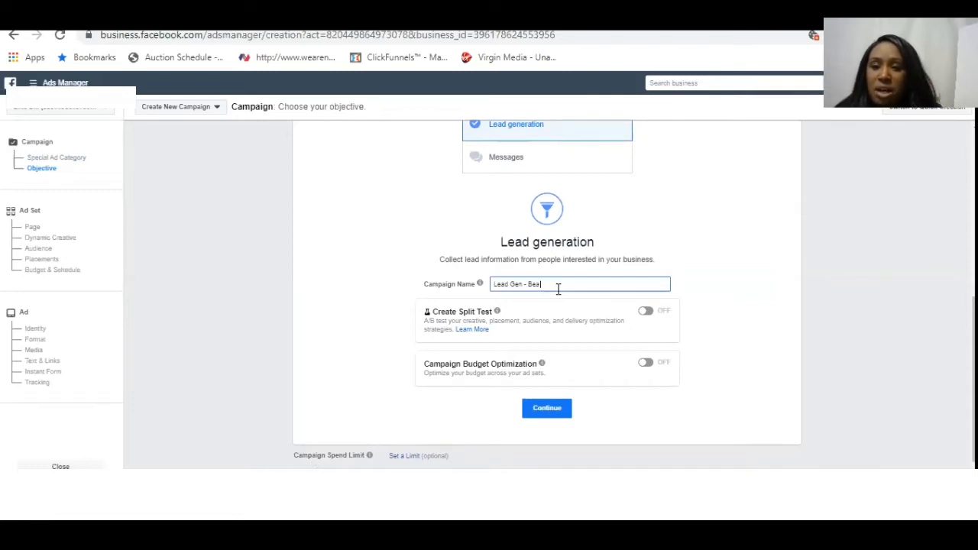
pyautogui.write('tyy Care')
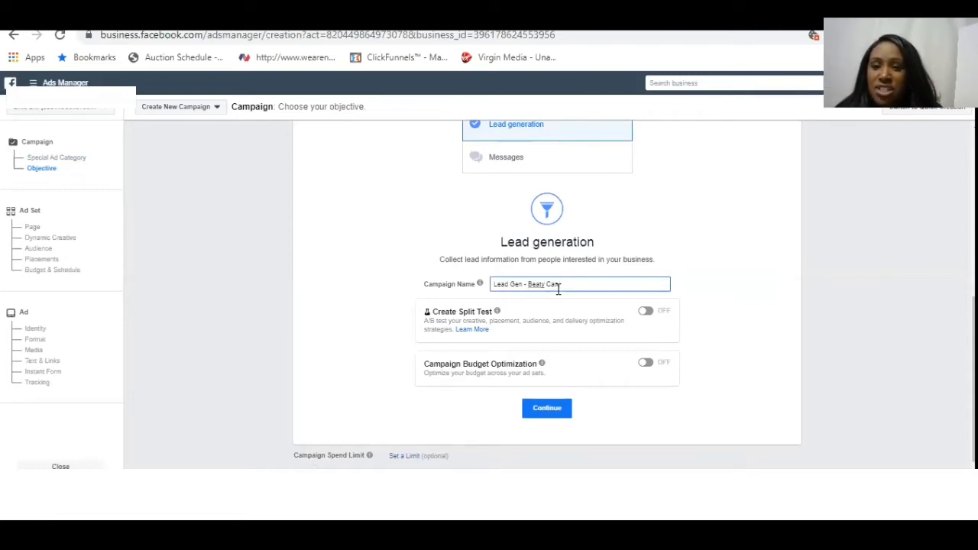
pyautogui.press('BackSpace')
pyautogui.press('BackSpace')
pyautogui.press('BackSpace')
pyautogui.press('BackSpace')
pyautogui.press('BackSpace')
pyautogui.press('BackSpace')
pyautogui.press('BackSpace')
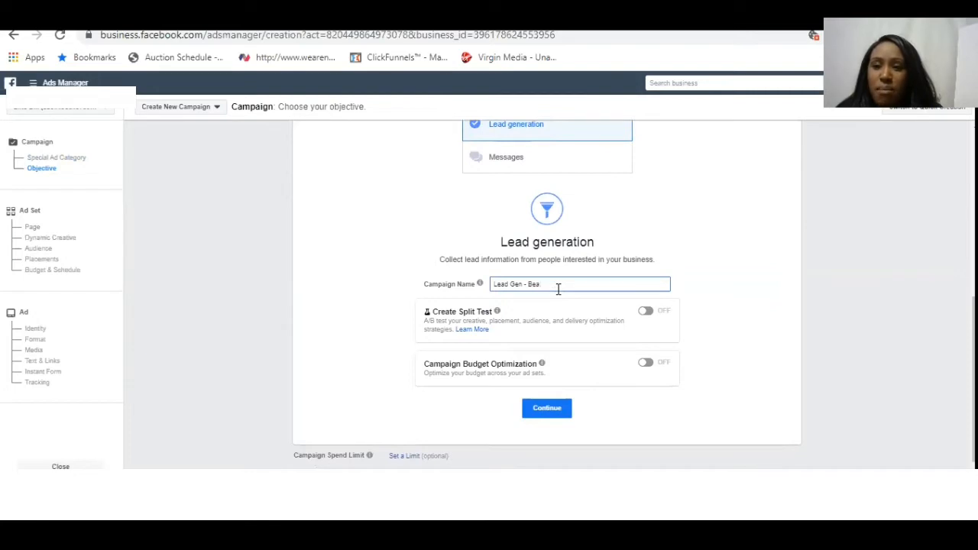
pyautogui.write('uty Camp')
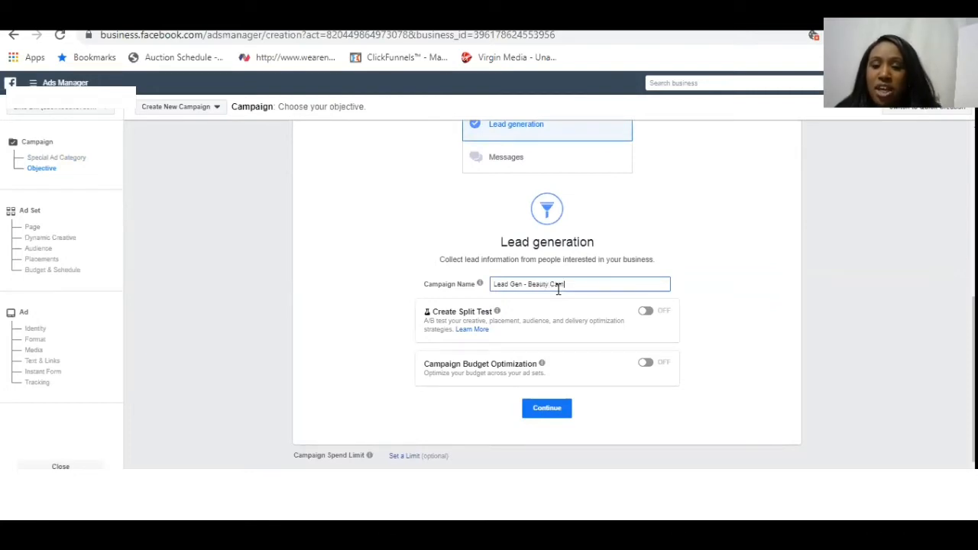
pyautogui.write(' - Messages')
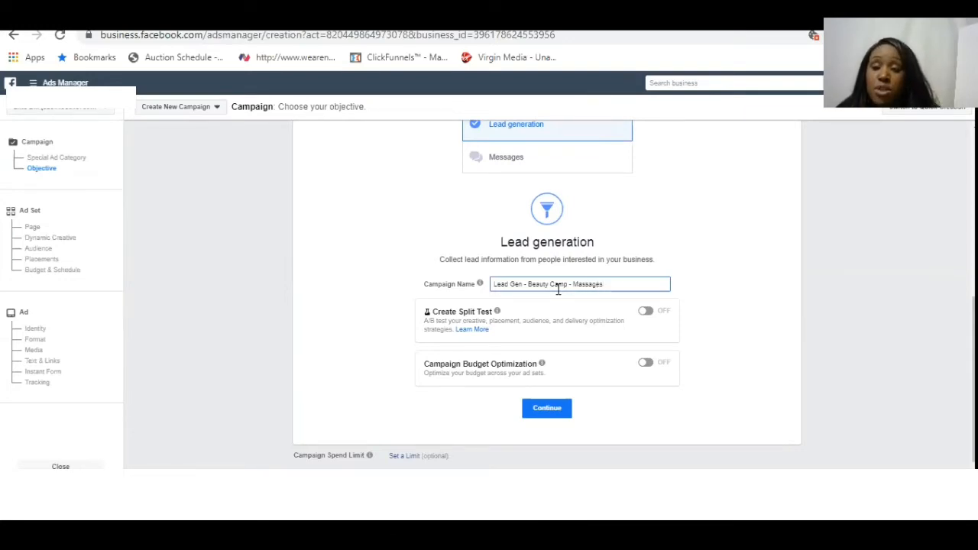
pyautogui.click(555, 409)
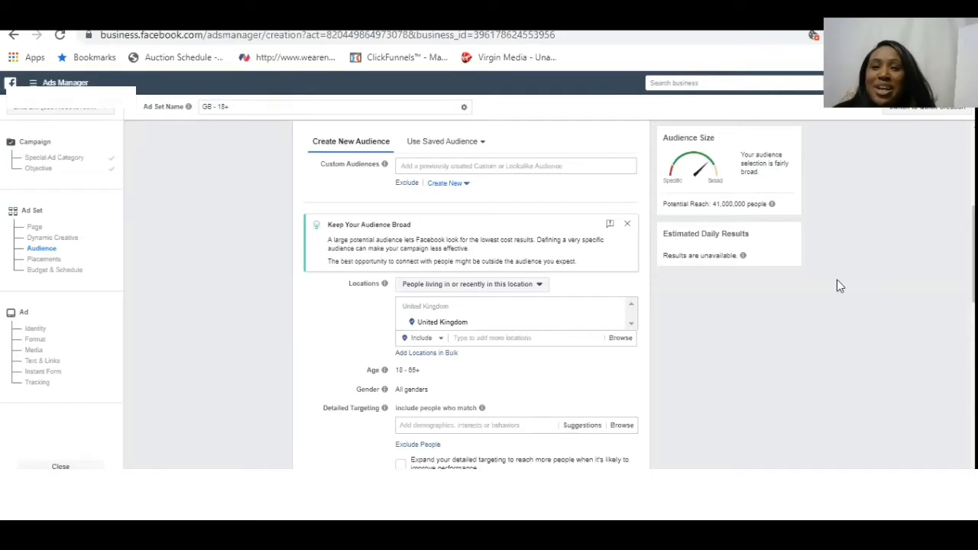
# - Try Elite DM as the Facebook Page to promote and switch back to the Kingdompreneur page
pyautogui.scroll(1, 837, 280)
pyautogui.scroll(3, 836, 279)
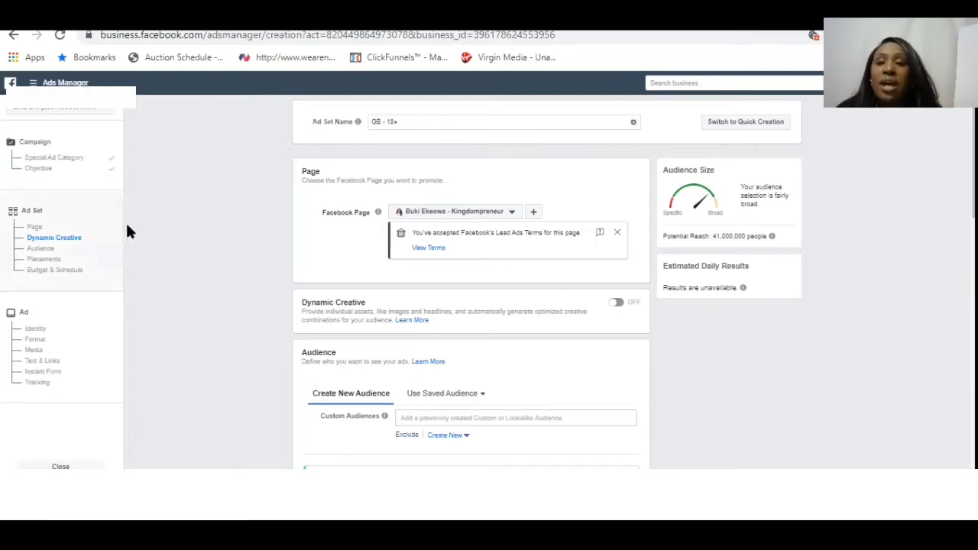
pyautogui.click(511, 214)
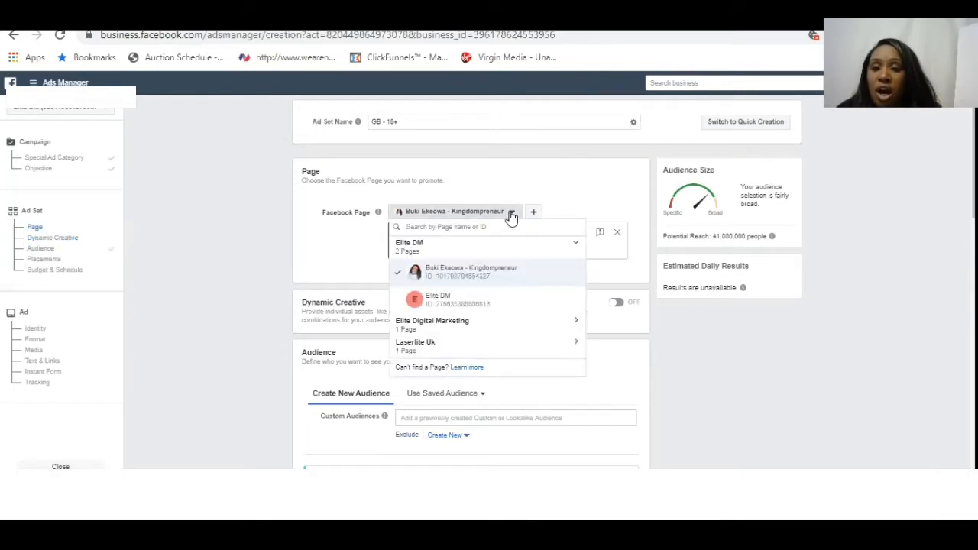
pyautogui.click(497, 302)
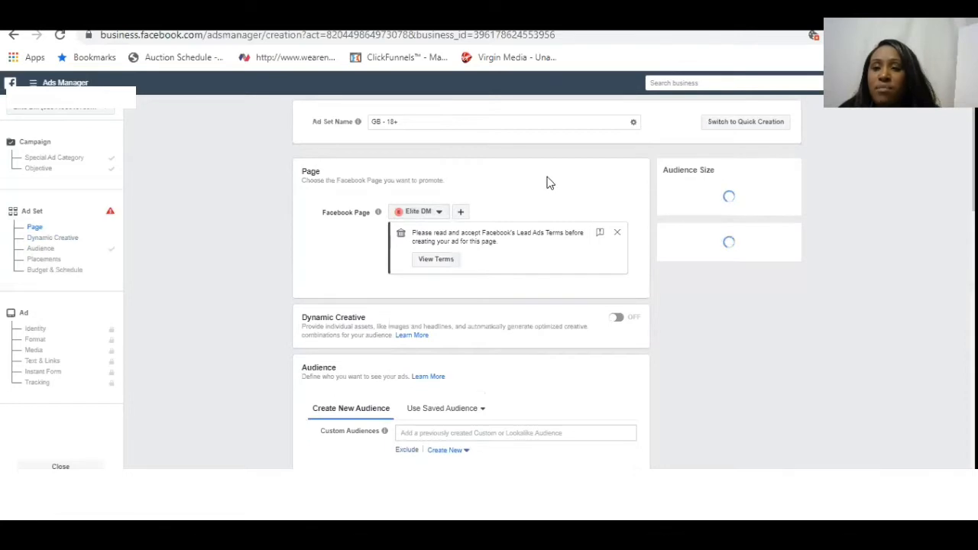
pyautogui.click(432, 213)
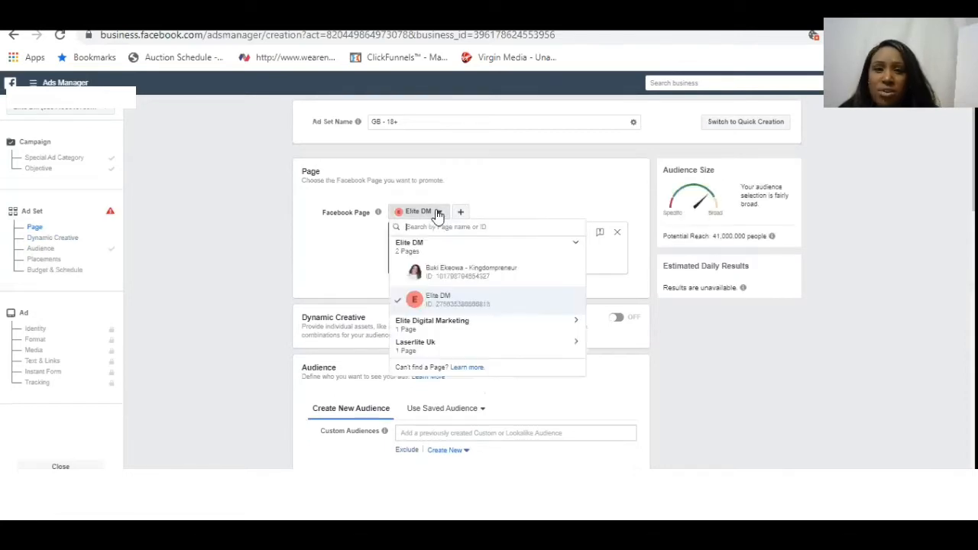
pyautogui.click(452, 271)
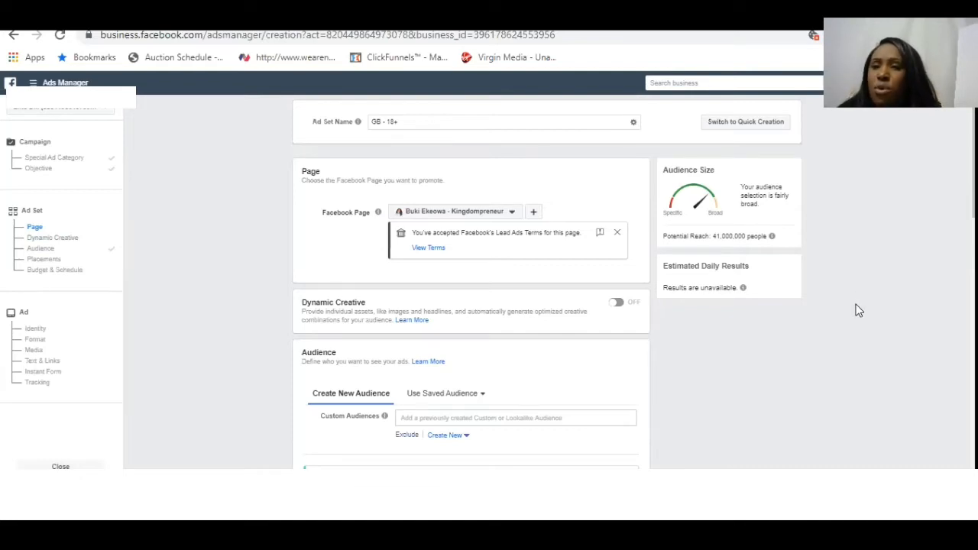
# - Replace the United Kingdom audience location with the postal code area SE5 0, London
pyautogui.scroll(-3, 859, 311)
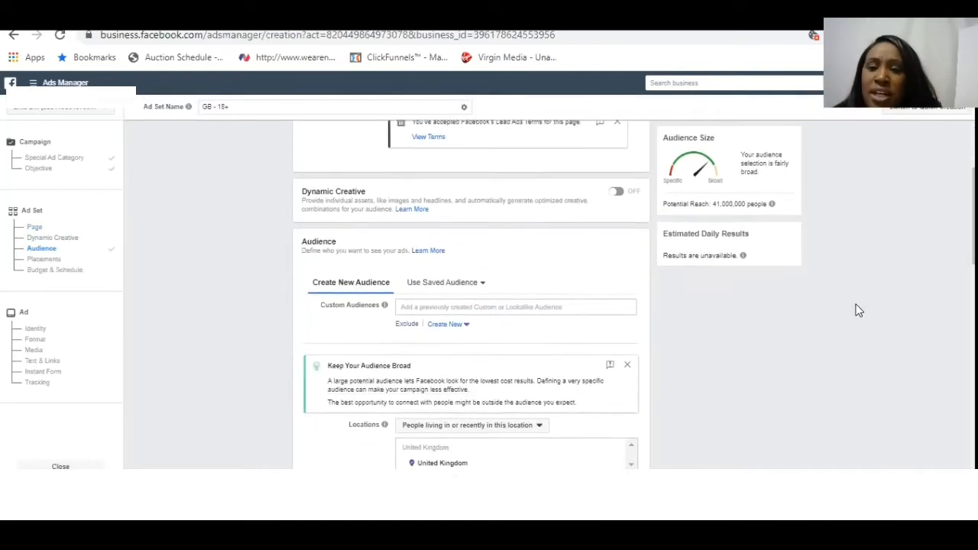
pyautogui.scroll(-1, 859, 310)
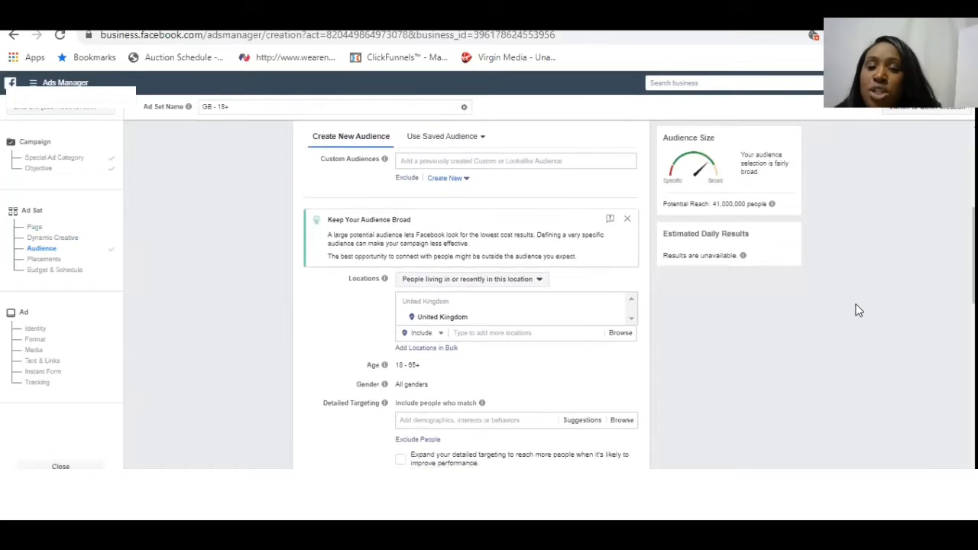
pyautogui.scroll(1, 859, 311)
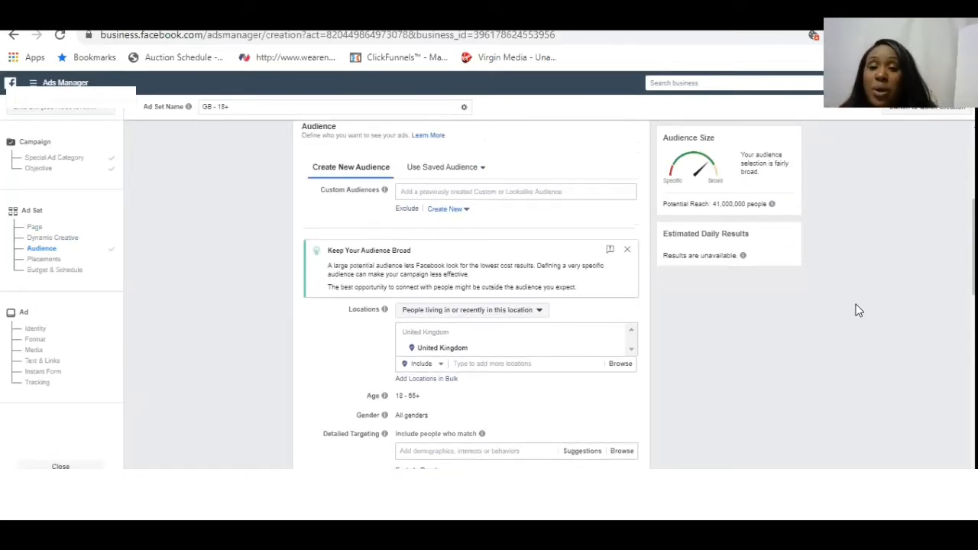
pyautogui.click(574, 366)
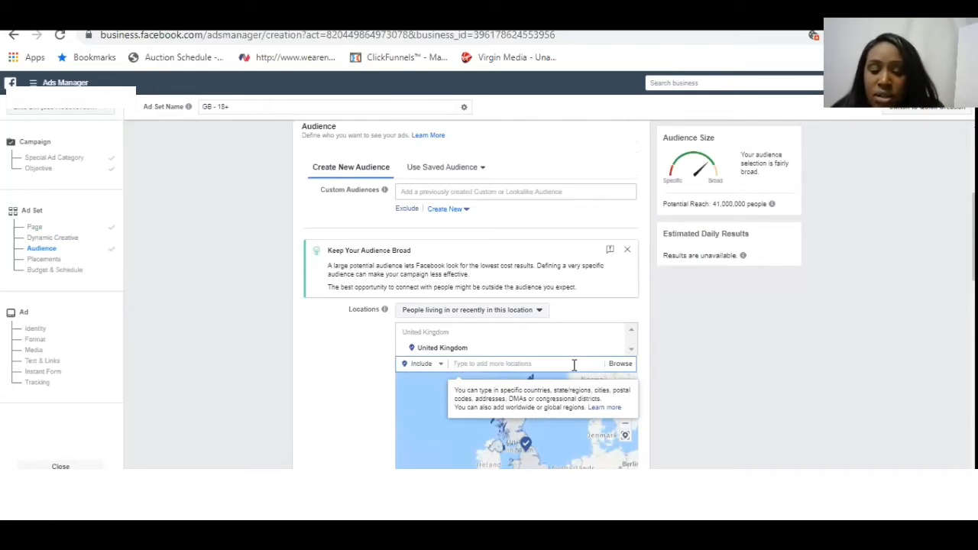
pyautogui.write('sen')
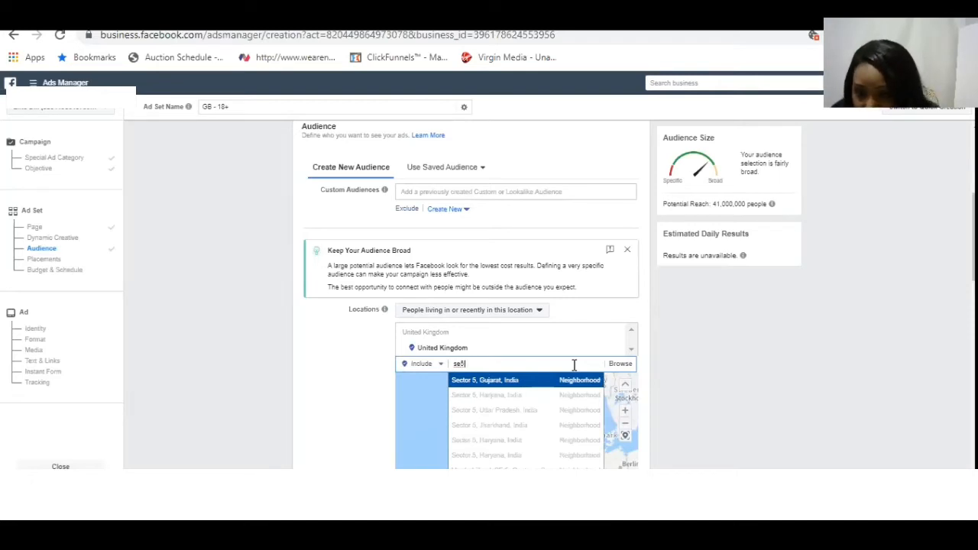
pyautogui.write('0')
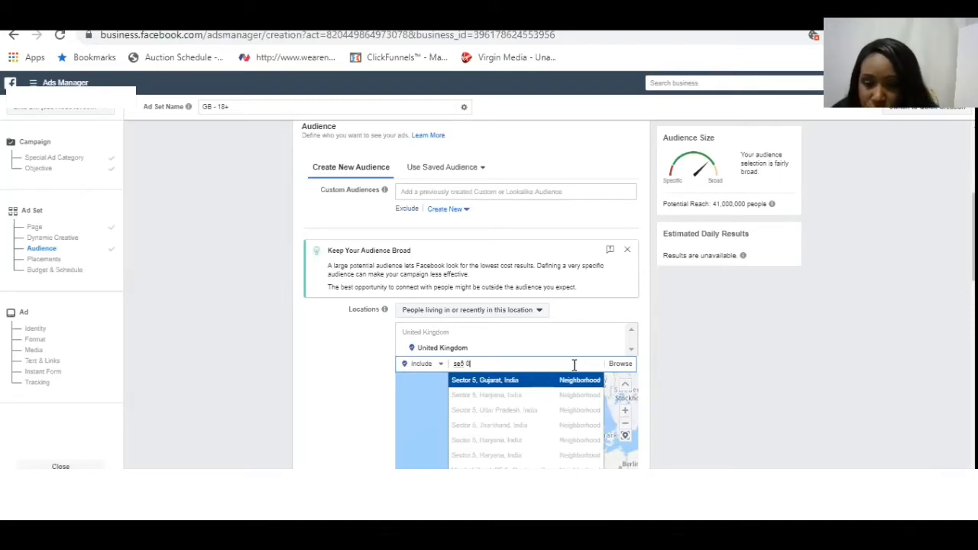
pyautogui.write('x')
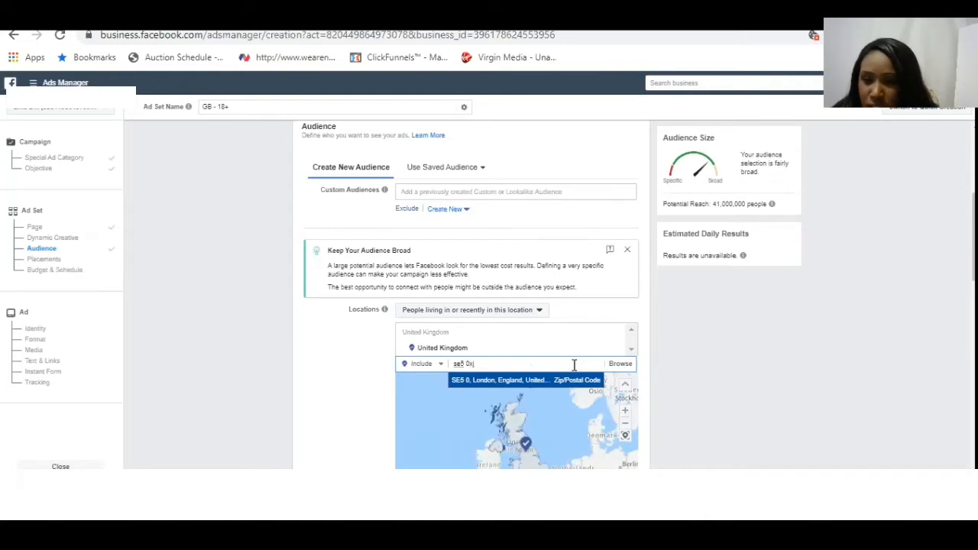
pyautogui.write('j')
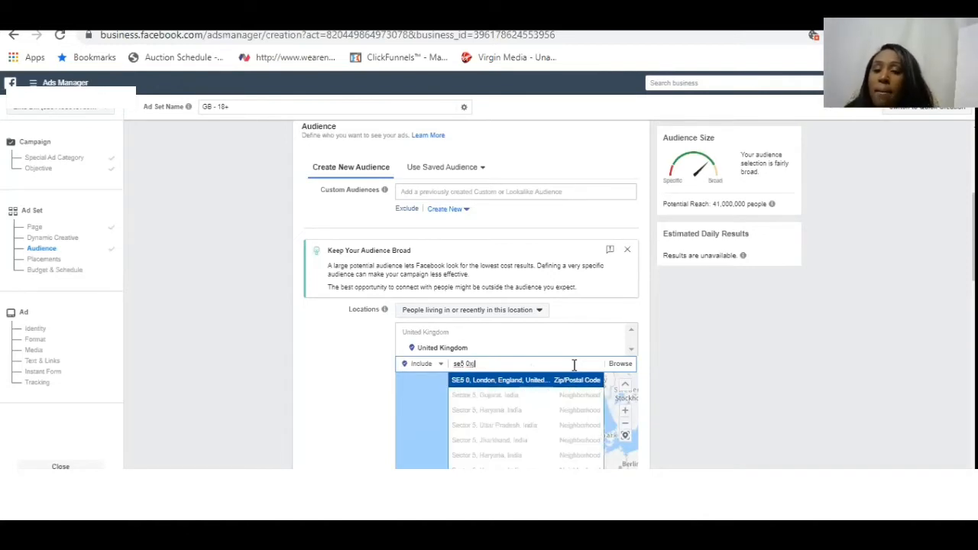
pyautogui.click(502, 381)
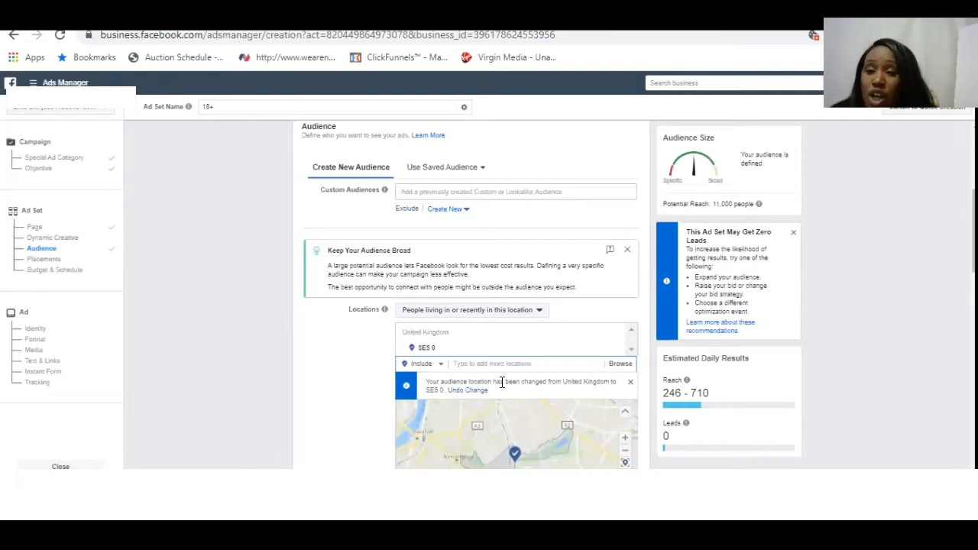
# - Drop a location pin on the audience map beside the SE5 0 area marker
pyautogui.scroll(-2, 502, 382)
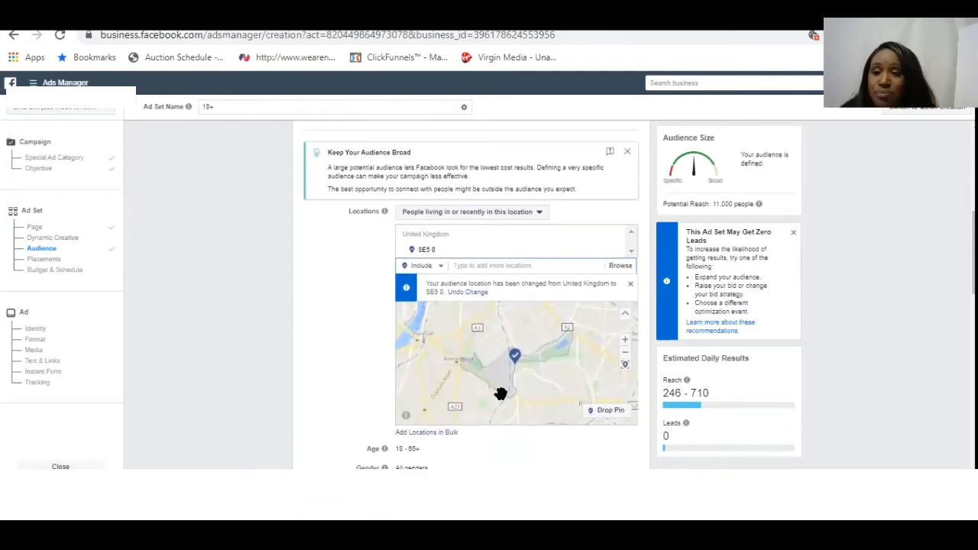
pyautogui.click(602, 415)
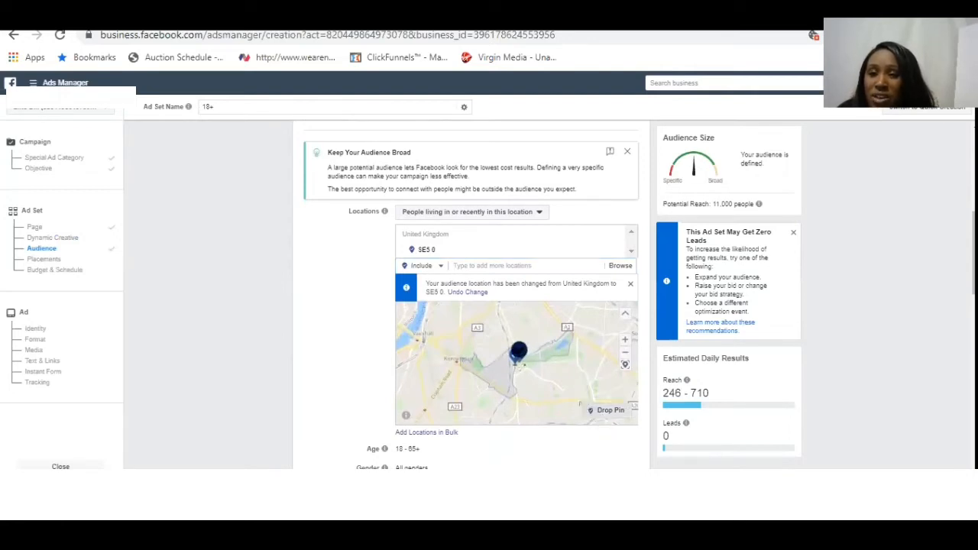
pyautogui.click(517, 364)
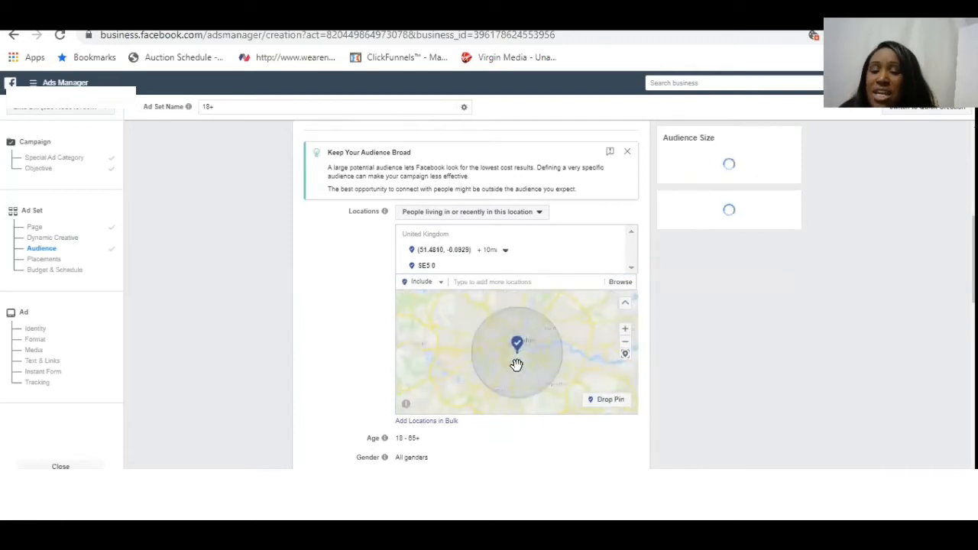
# - Set the radius around the dropped pin location to 8 miles
pyautogui.click(505, 251)
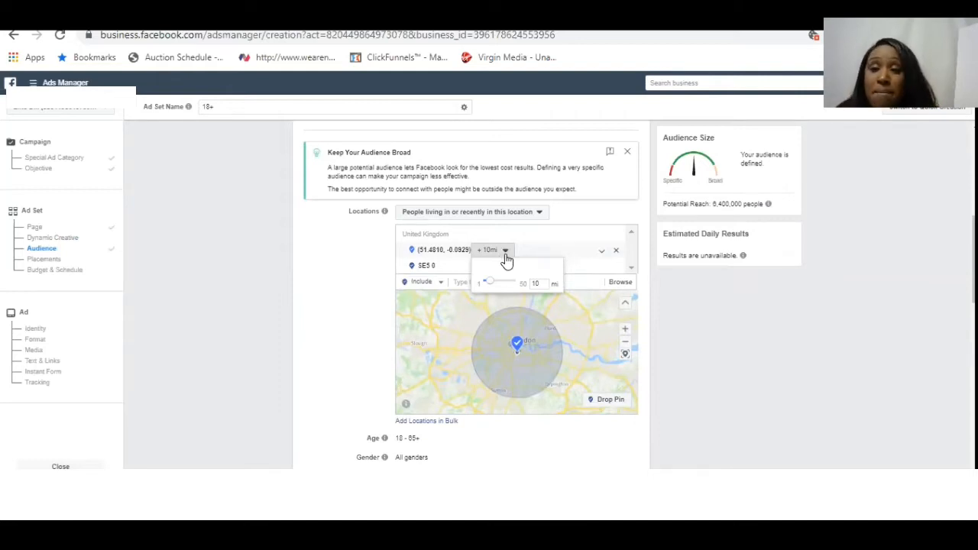
pyautogui.moveTo(493, 284); pyautogui.dragTo(490, 284)
pyautogui.click(543, 285)
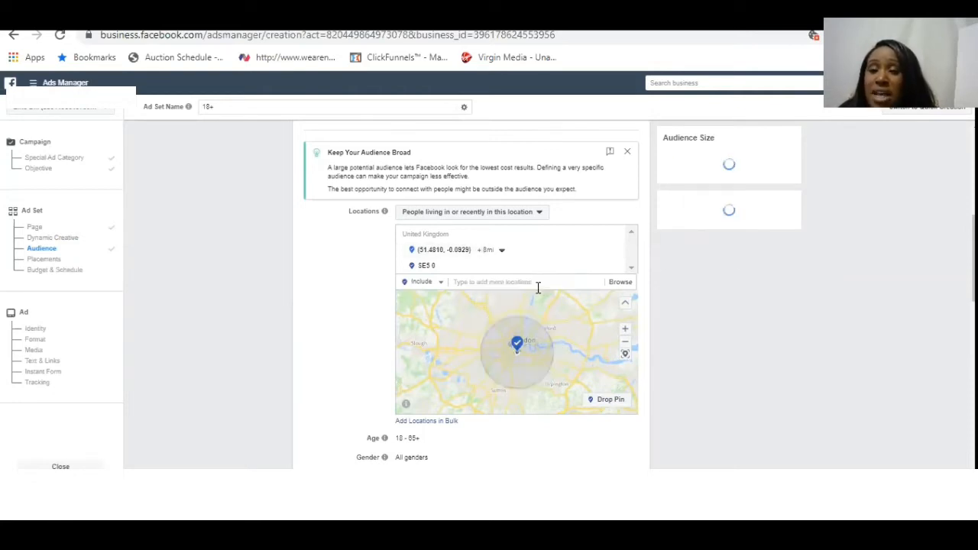
pyautogui.click(502, 252)
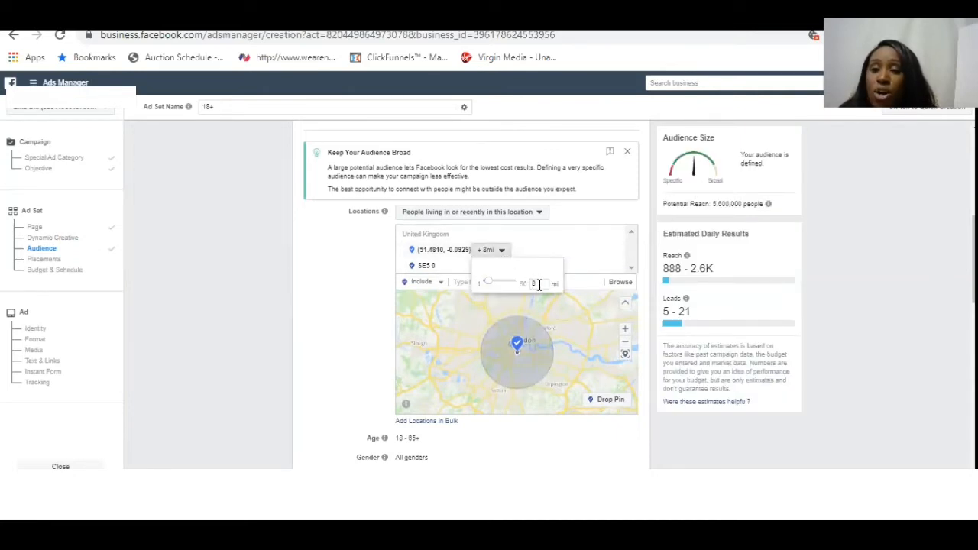
pyautogui.press('BackSpace')
pyautogui.write('1')
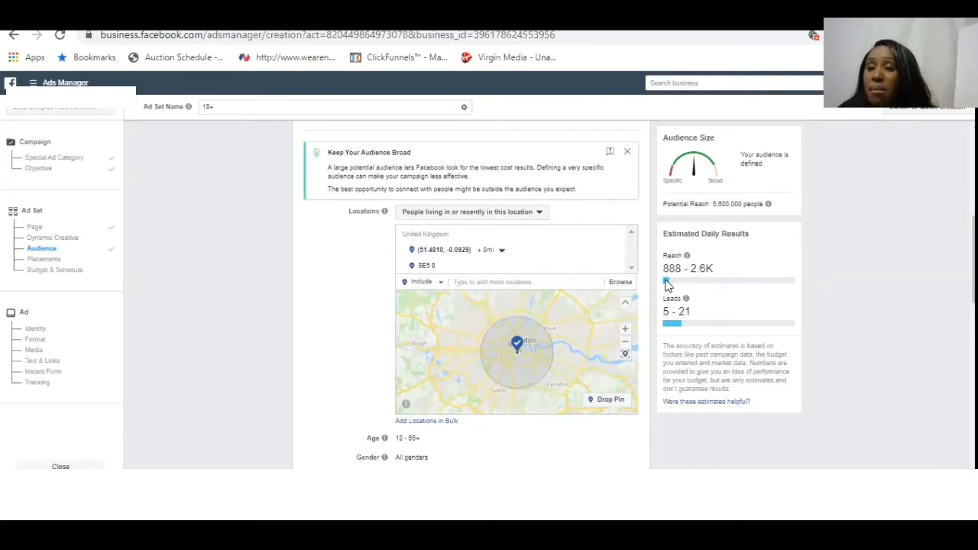
pyautogui.moveTo(710, 266)
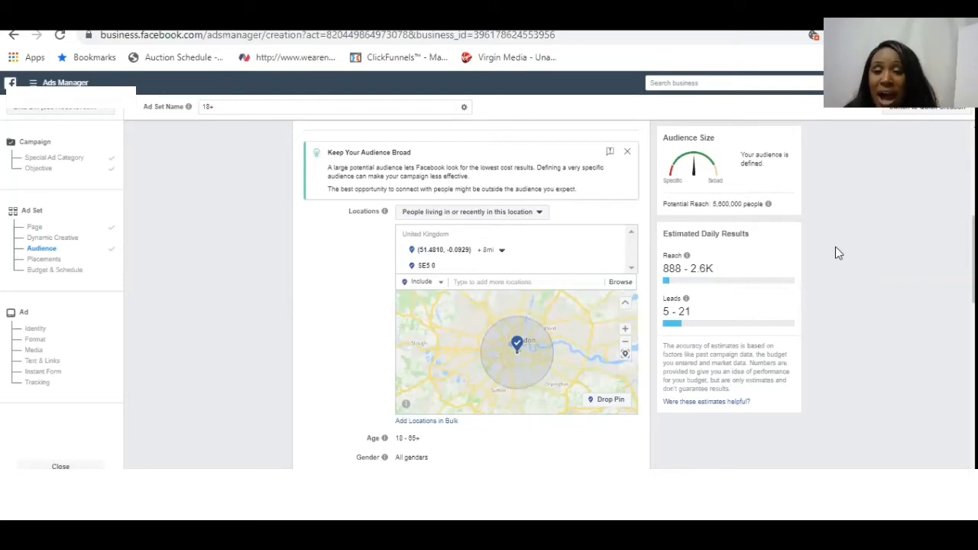
pyautogui.scroll(3, 836, 254)
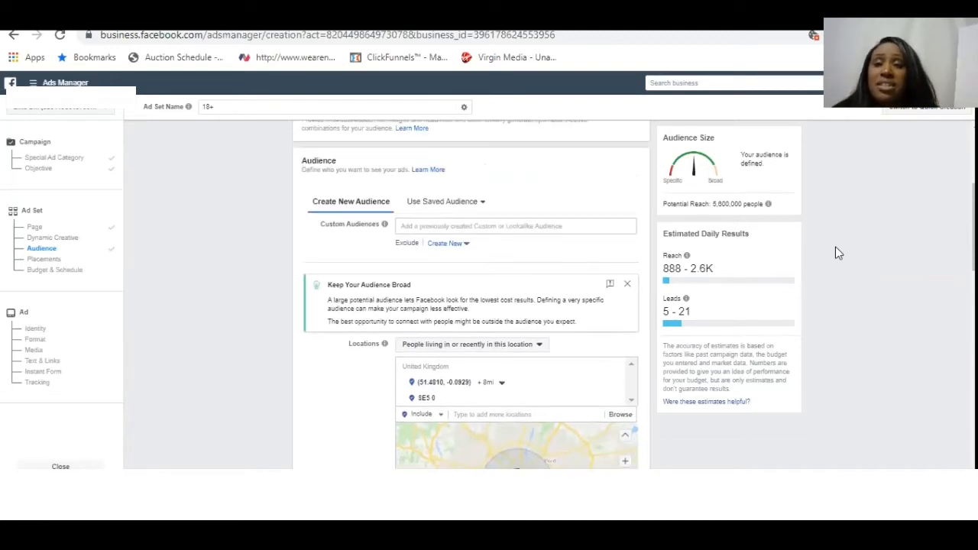
pyautogui.scroll(-1, 835, 254)
pyautogui.scroll(-2, 836, 254)
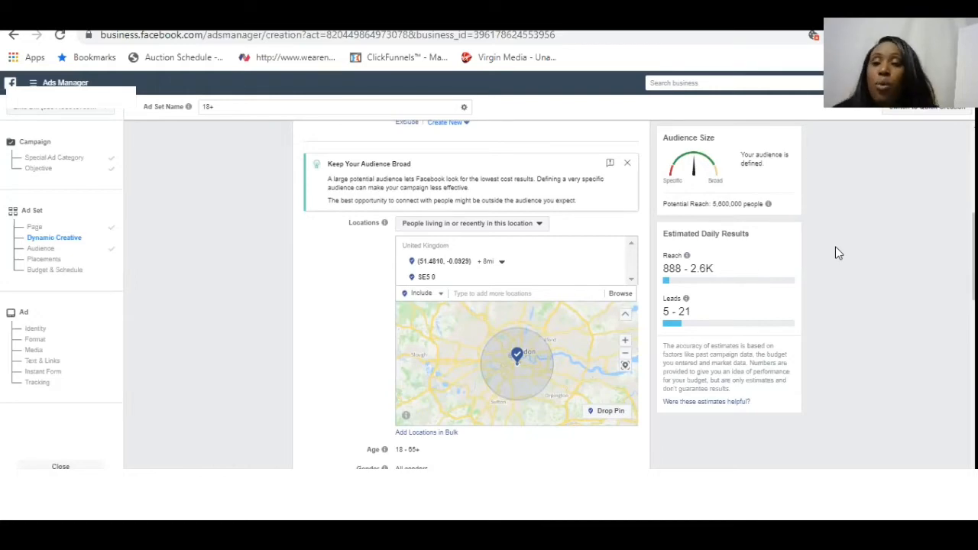
pyautogui.scroll(5, 835, 246)
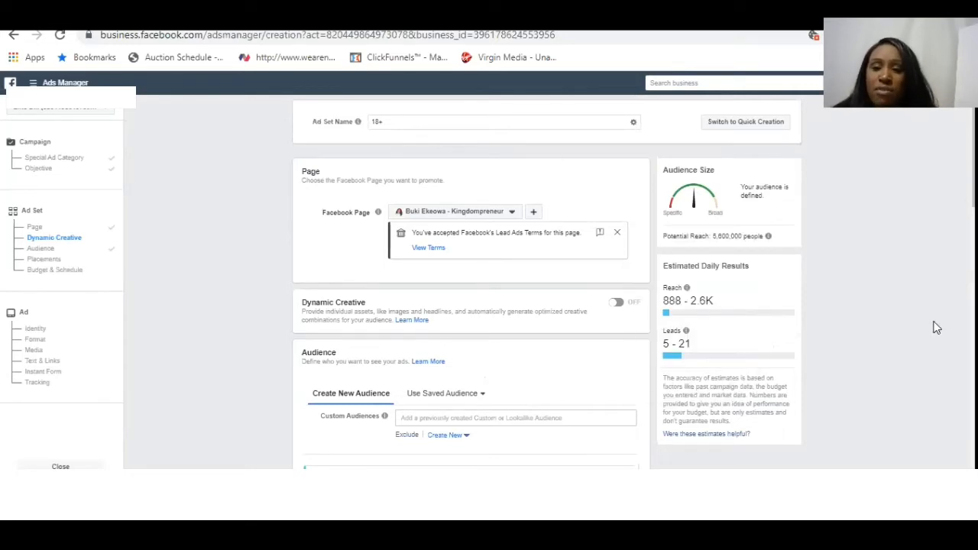
pyautogui.scroll(-1, 937, 328)
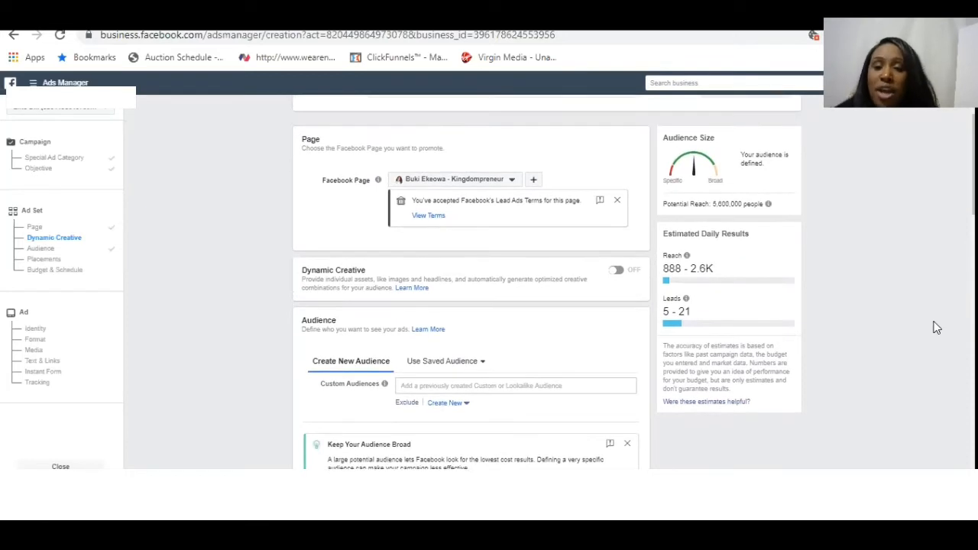
# - Rename the ad set as "No int - massage"
pyautogui.scroll(1, 937, 328)
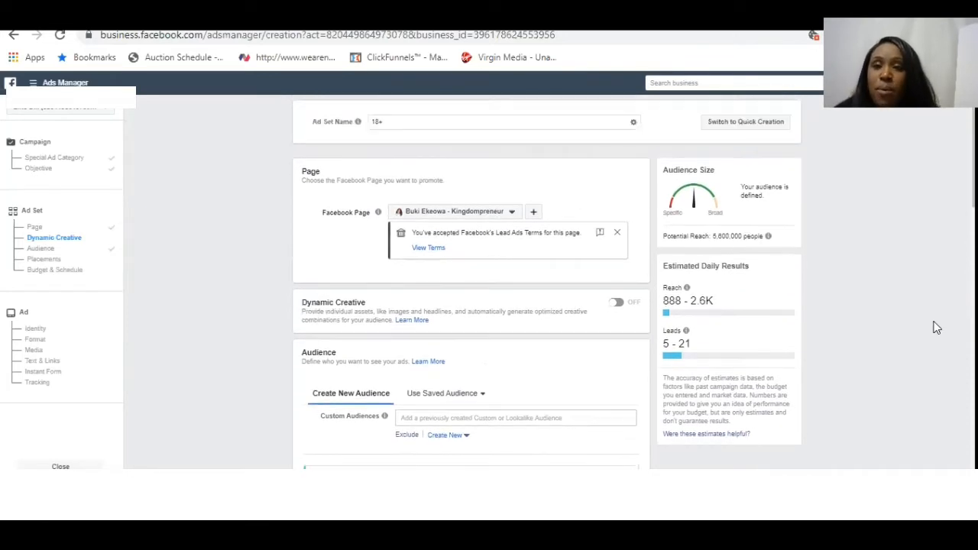
pyautogui.click(390, 124)
pyautogui.press('BackSpace')
pyautogui.press('BackSpace')
pyautogui.press('BackSpace')
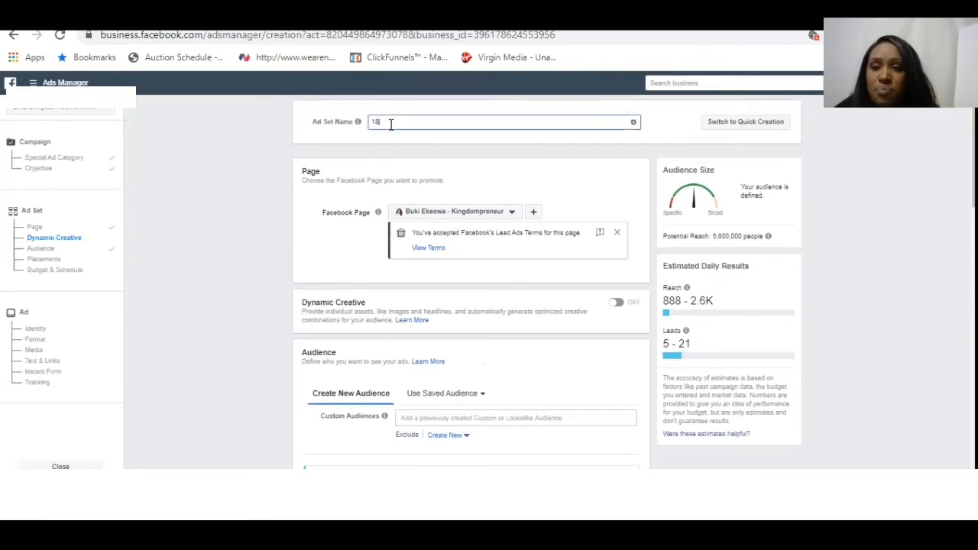
pyautogui.write('No int')
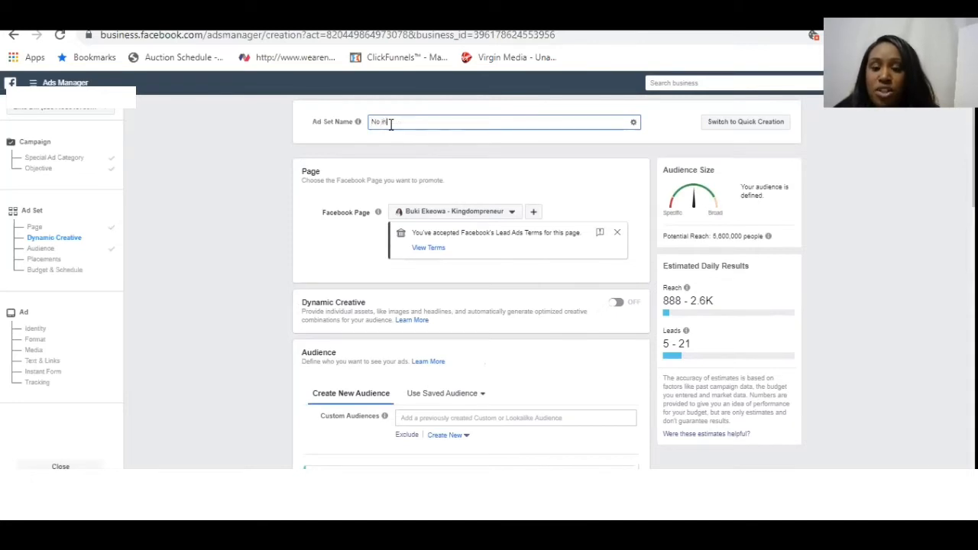
pyautogui.write(' - massage')
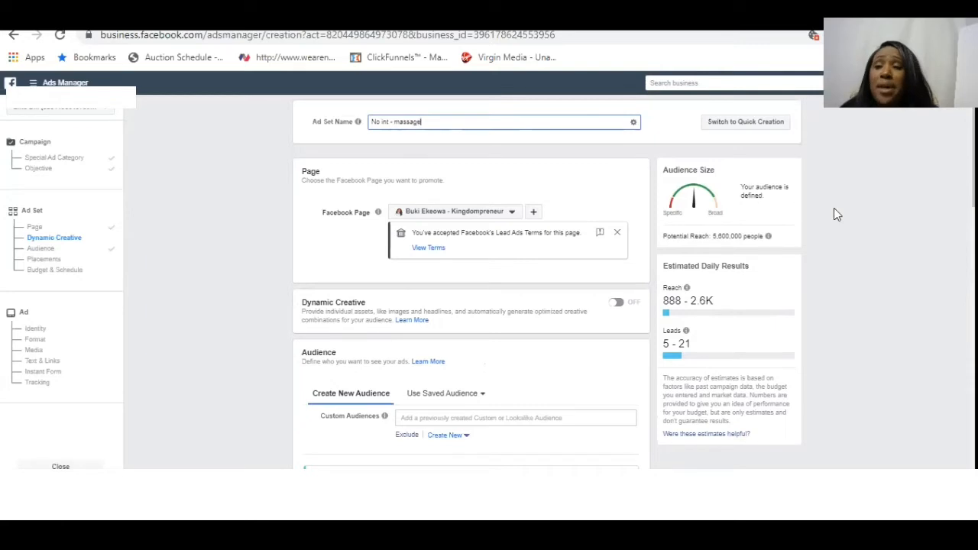
# - Show the SE5 0 area on the audience map and check the options available for that location
pyautogui.scroll(-2, 863, 273)
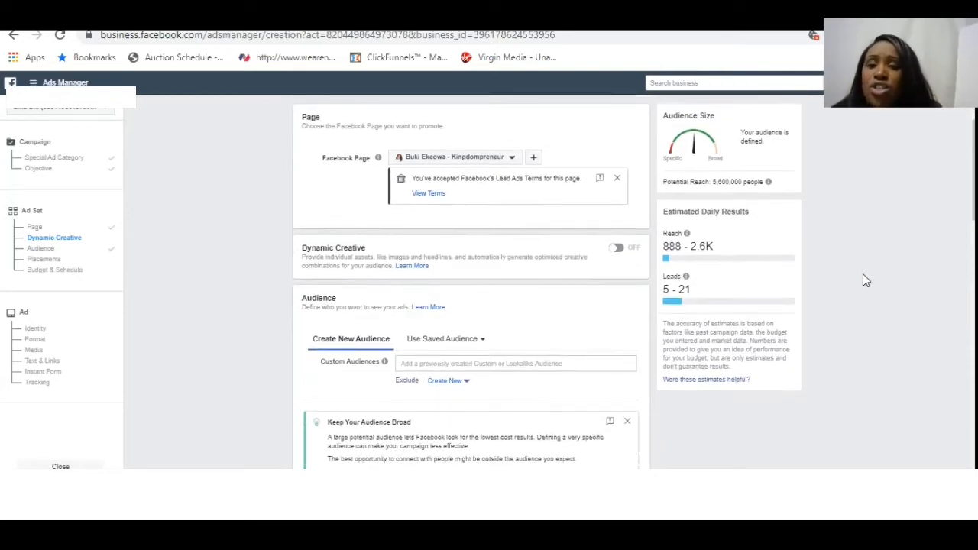
pyautogui.scroll(-1, 863, 275)
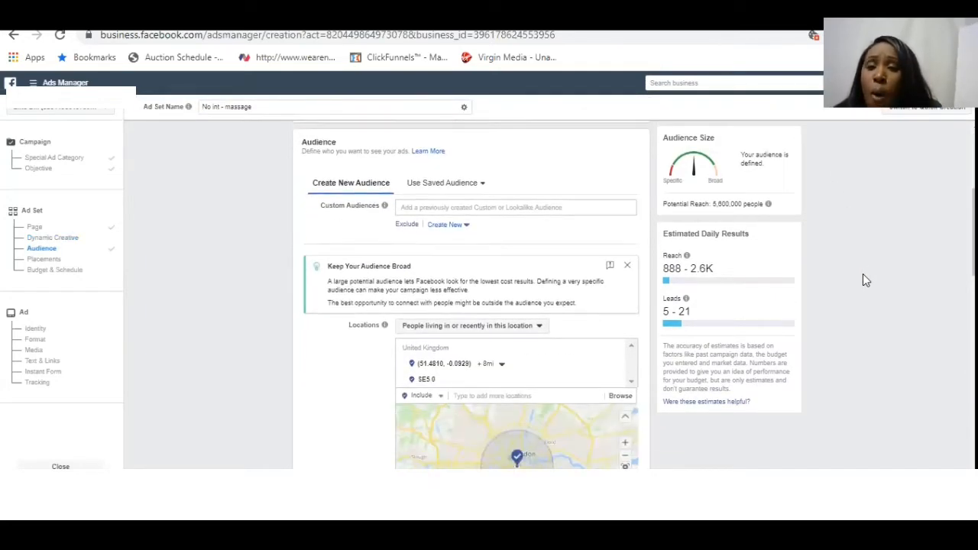
pyautogui.scroll(-2, 862, 276)
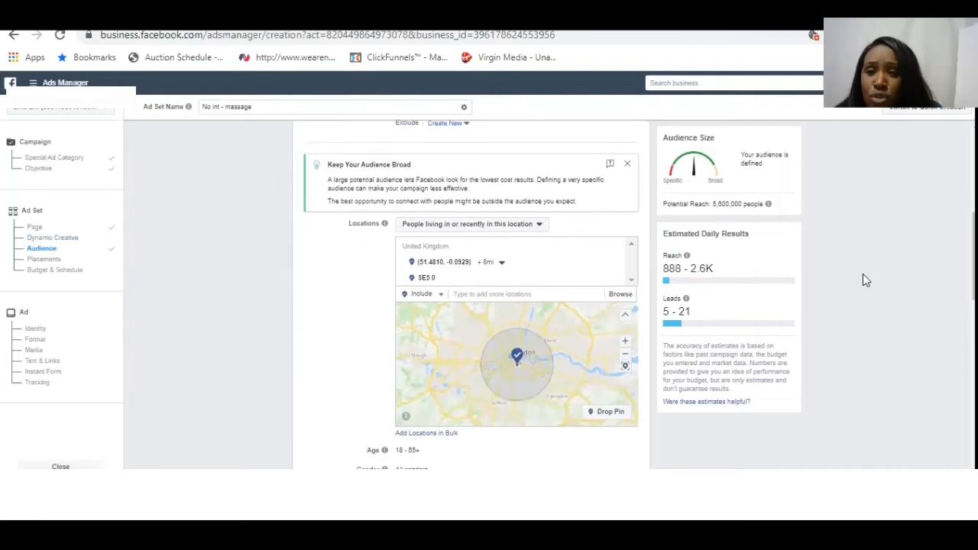
pyautogui.scroll(-1, 863, 273)
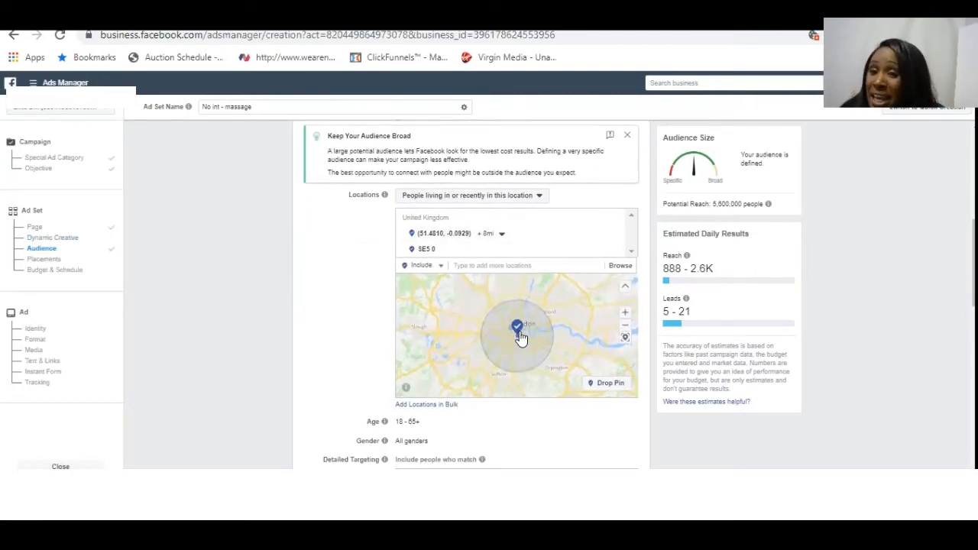
pyautogui.click(427, 252)
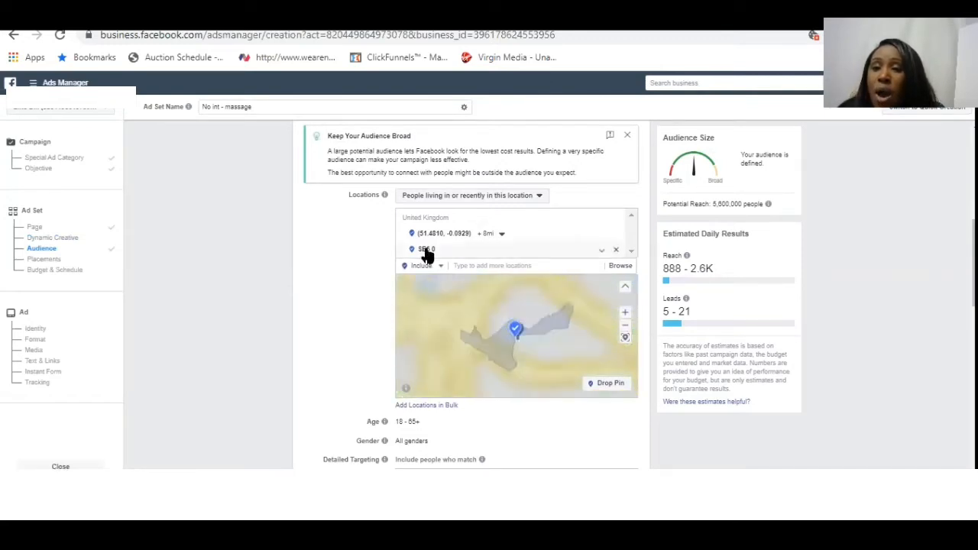
pyautogui.click(601, 252)
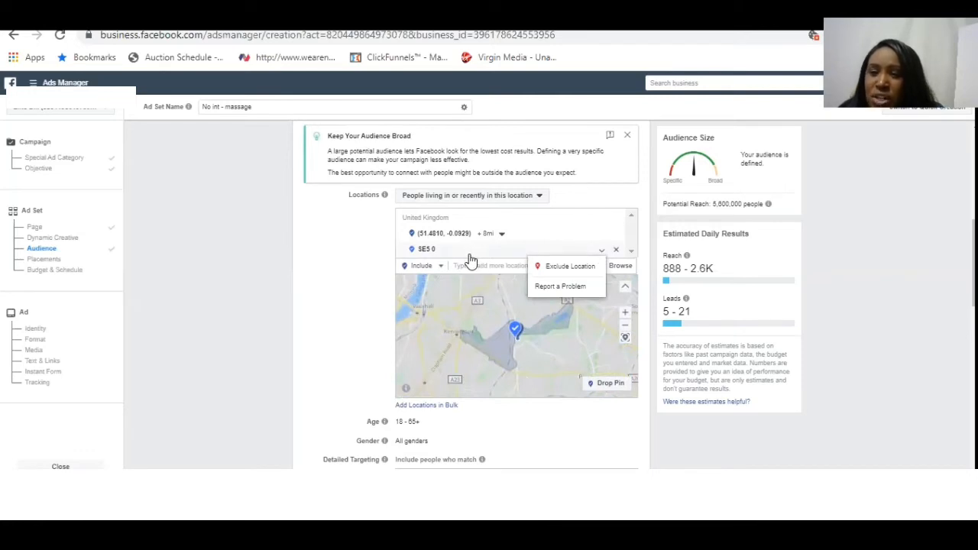
pyautogui.click(340, 267)
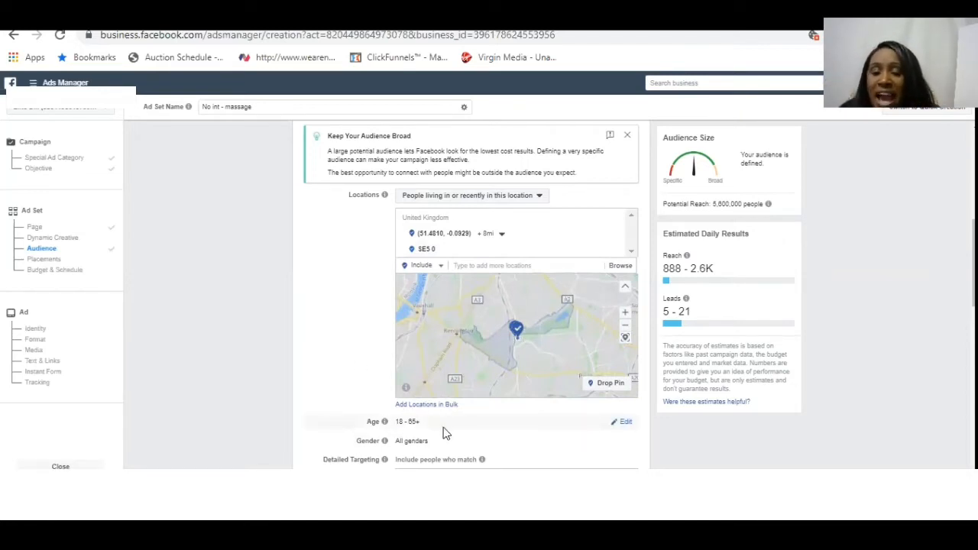
# - Set the audience's minimum age to 25
pyautogui.click(626, 424)
pyautogui.click(413, 422)
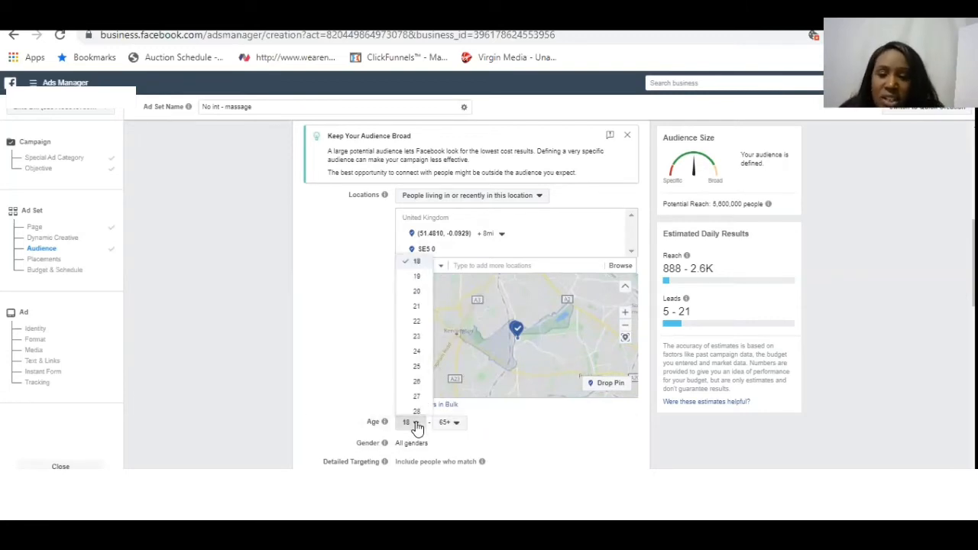
pyautogui.click(416, 367)
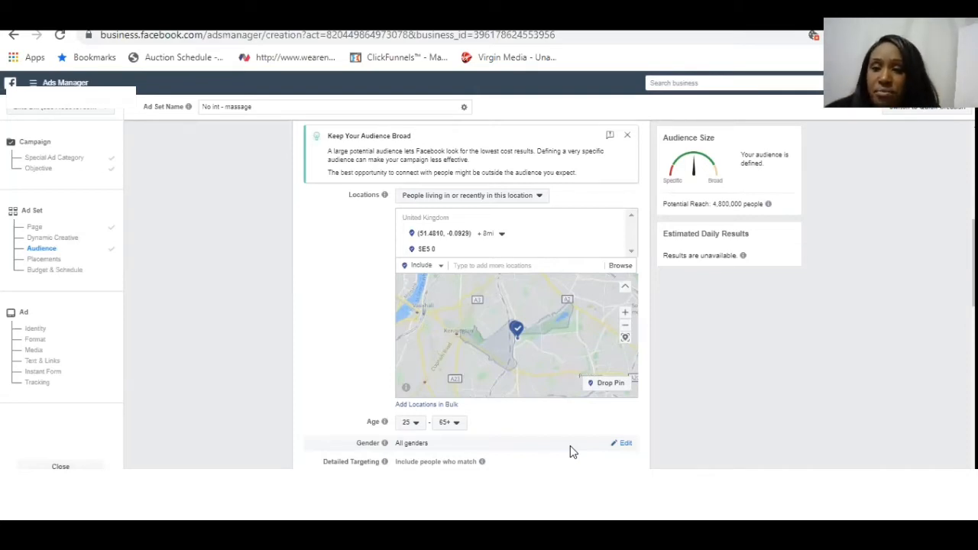
pyautogui.scroll(-2, 571, 447)
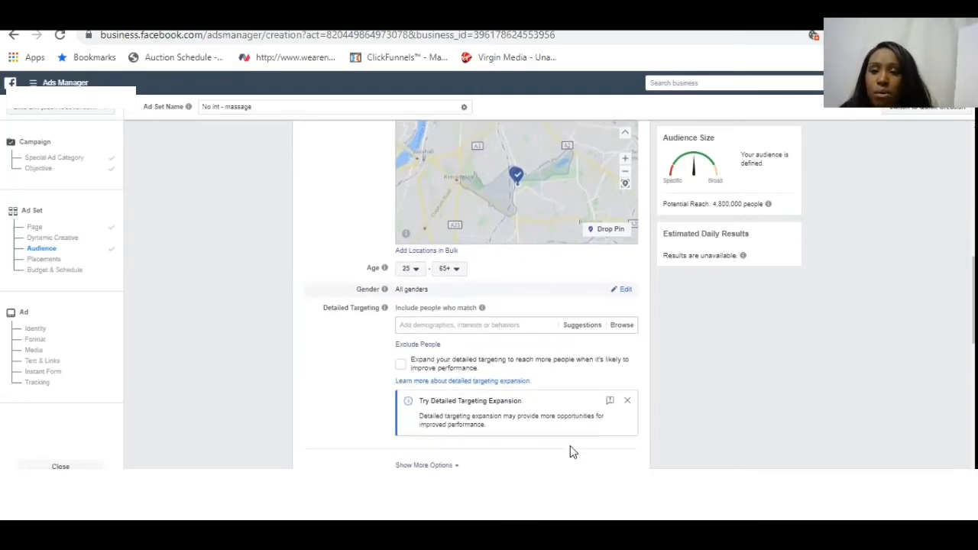
pyautogui.click(530, 326)
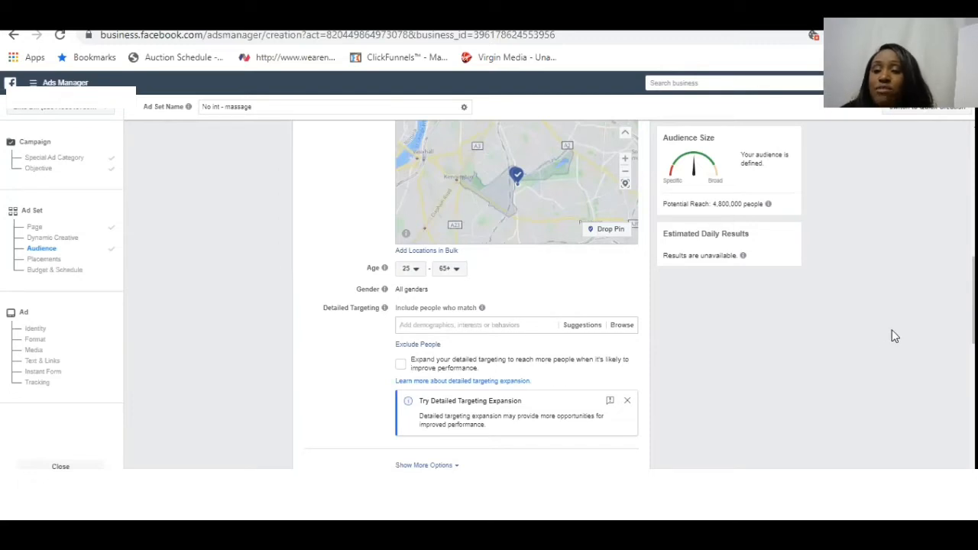
# - Switch the ad set to manually edited placements and exclude the Instagram platform
pyautogui.scroll(-3, 472, 295)
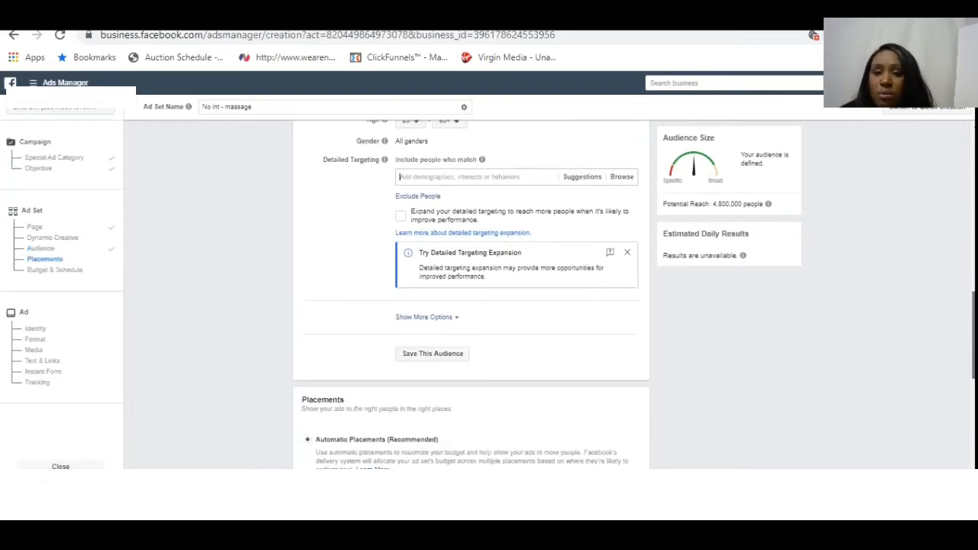
pyautogui.scroll(-5, 471, 294)
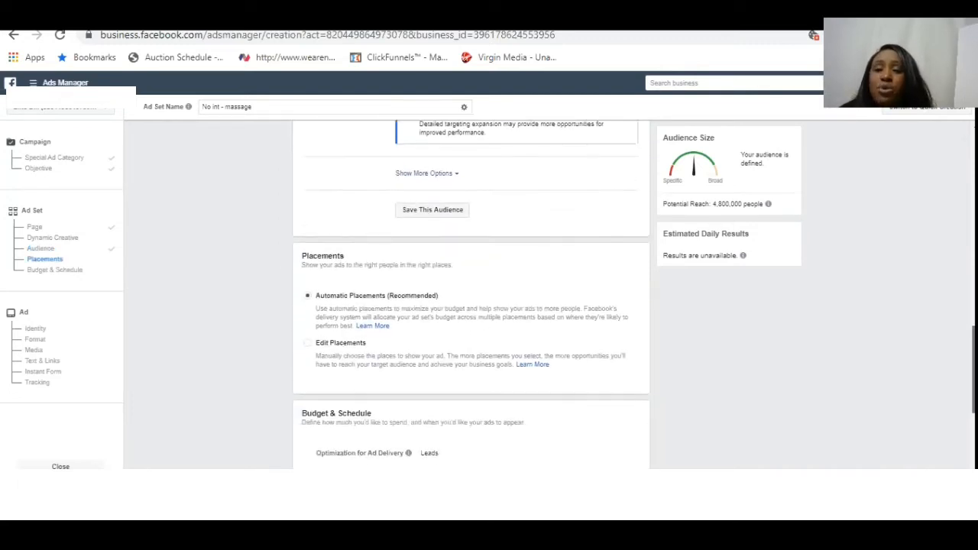
pyautogui.scroll(1, 471, 294)
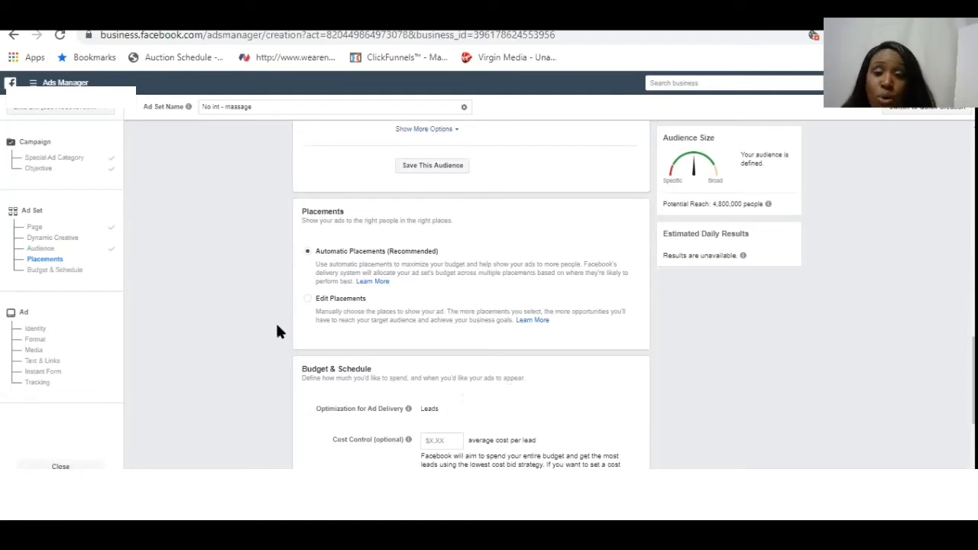
pyautogui.click(308, 301)
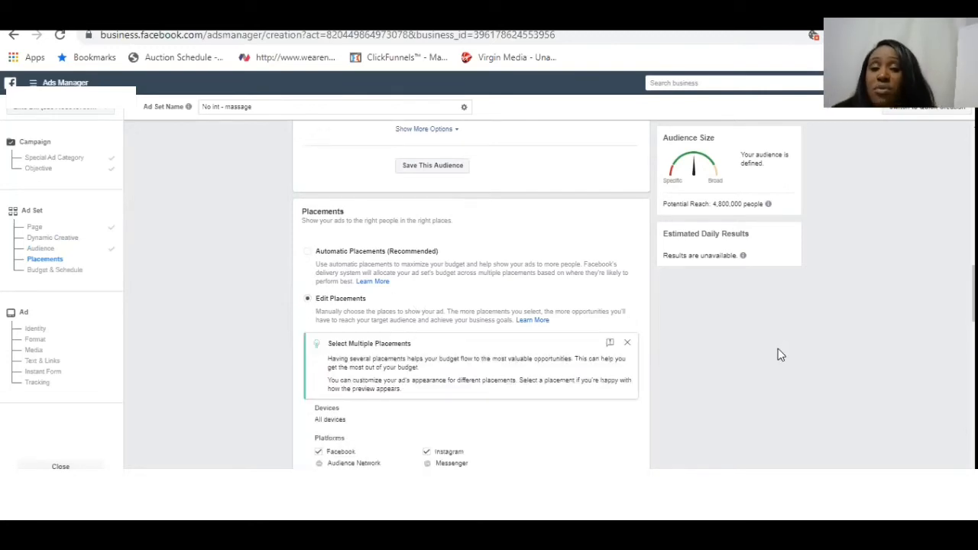
pyautogui.scroll(-4, 778, 348)
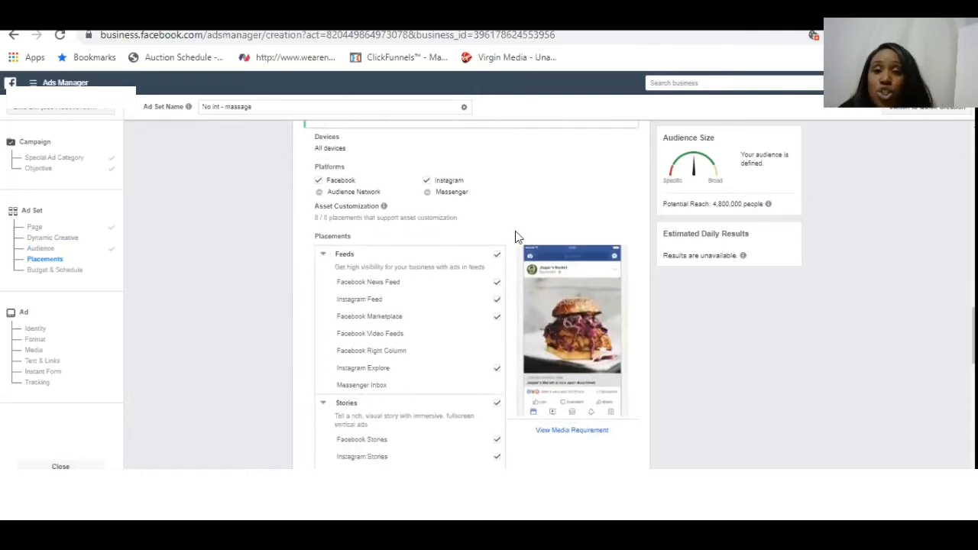
pyautogui.click(426, 182)
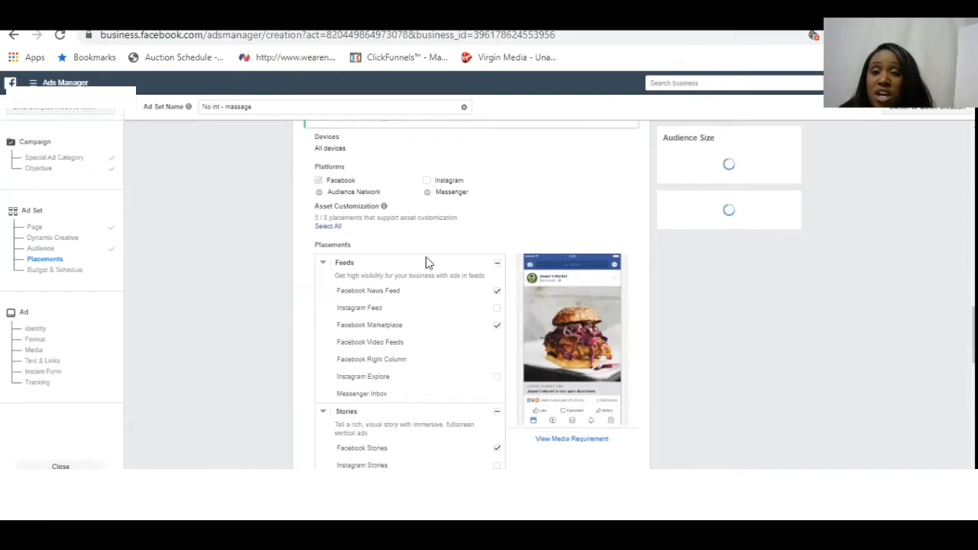
# - Exclude the Facebook Marketplace, Stories, In-Stream and In-Article placements from the ad set, keeping Facebook News Feed
pyautogui.click(498, 330)
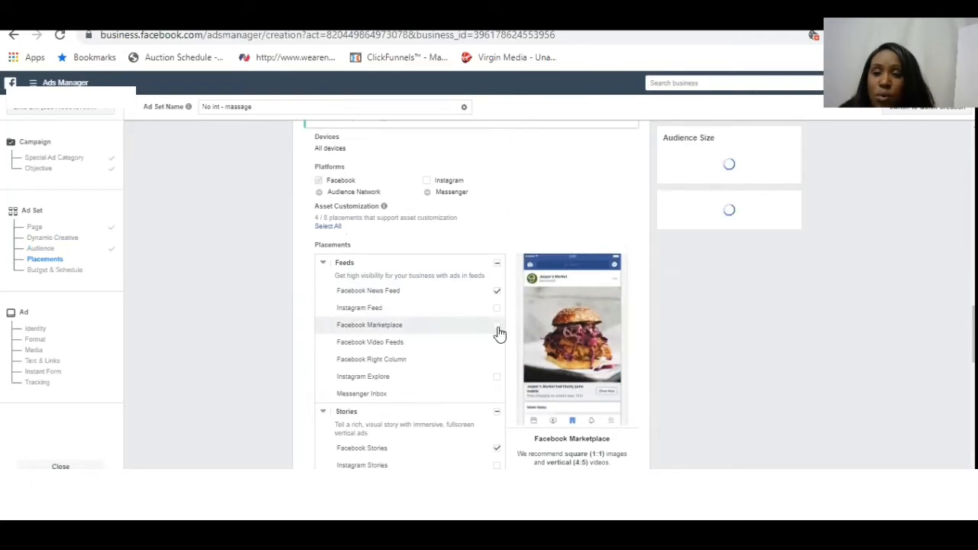
pyautogui.click(498, 414)
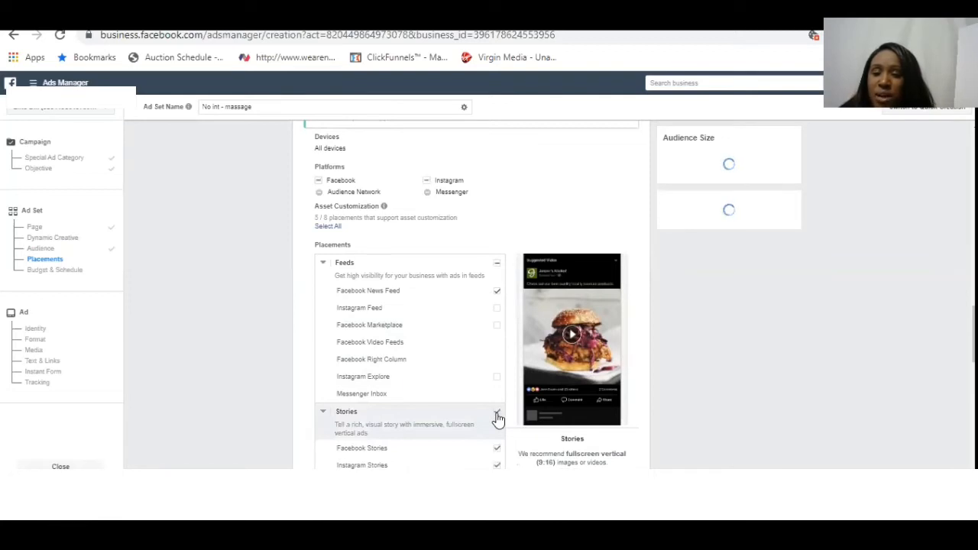
pyautogui.click(497, 417)
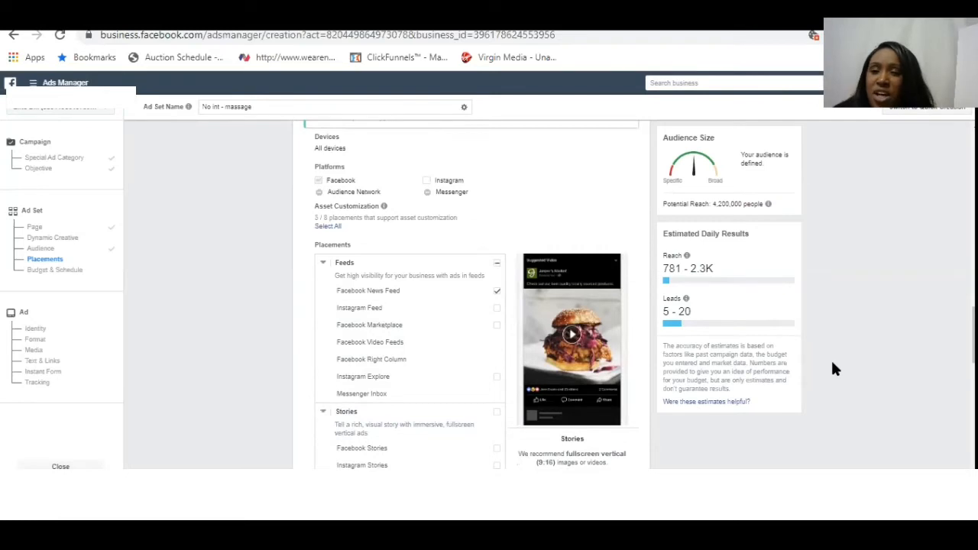
pyautogui.scroll(-3, 833, 369)
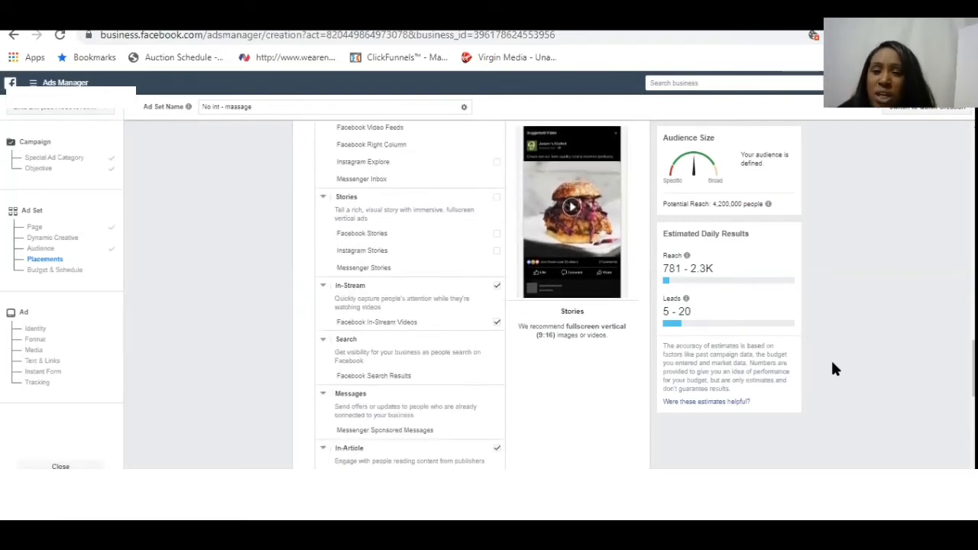
pyautogui.click(497, 289)
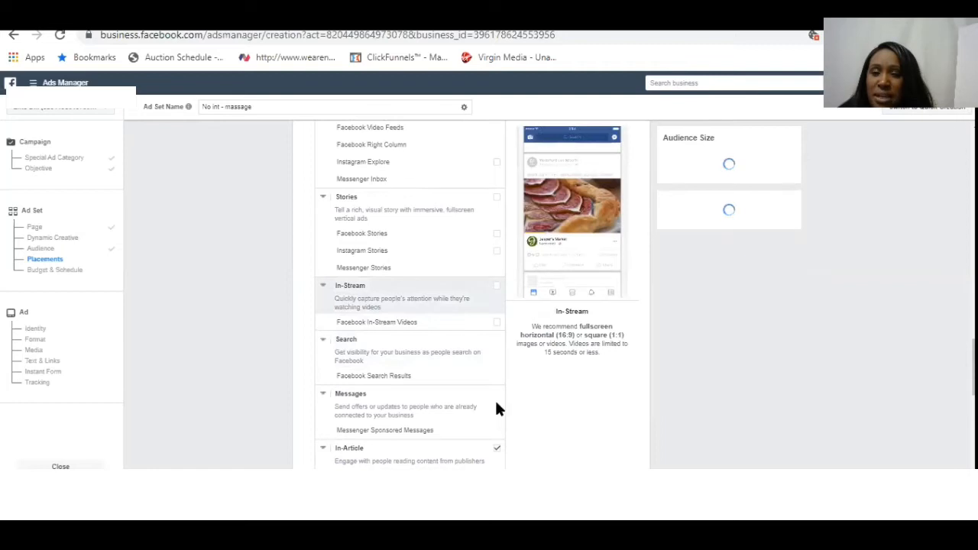
pyautogui.click(497, 450)
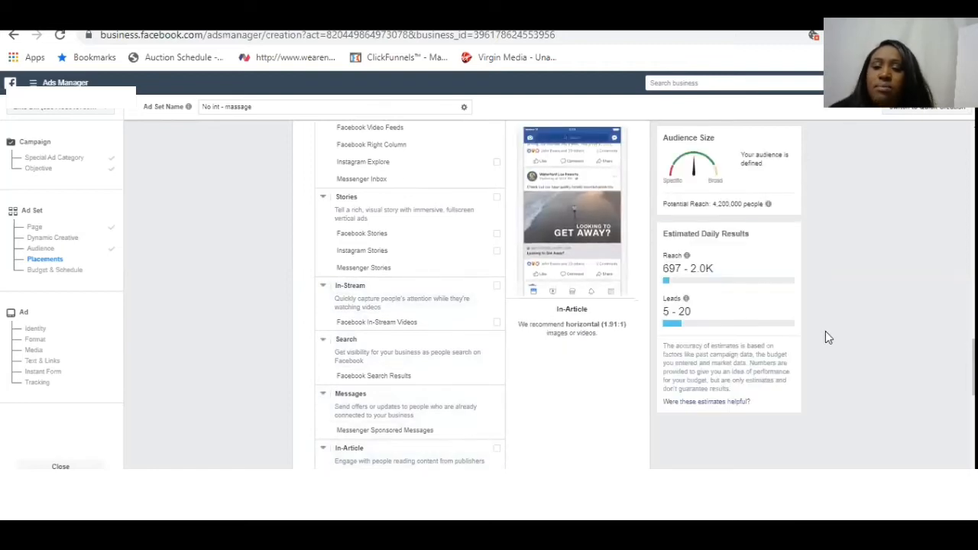
# - Try a daily budget of $5.00 for the ad set
pyautogui.scroll(-5, 825, 337)
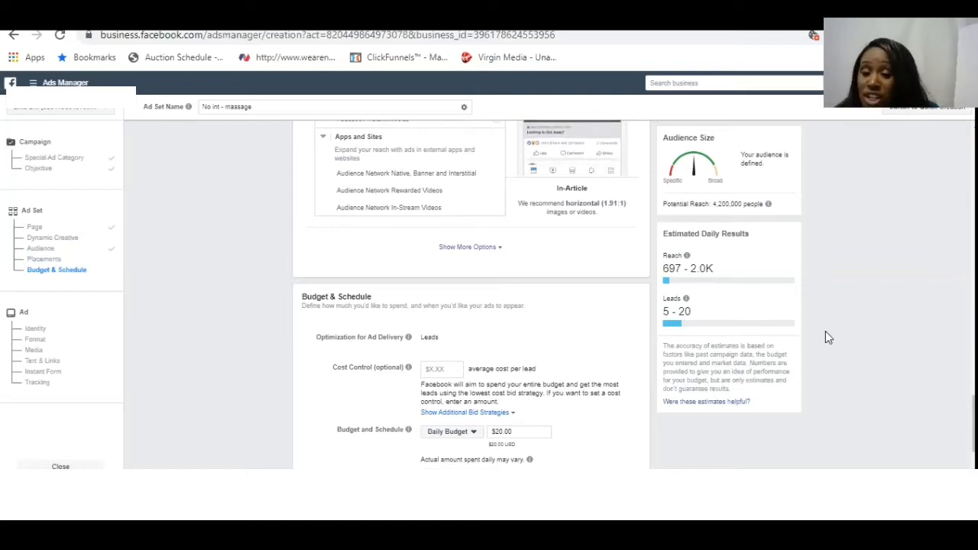
pyautogui.scroll(-1, 826, 332)
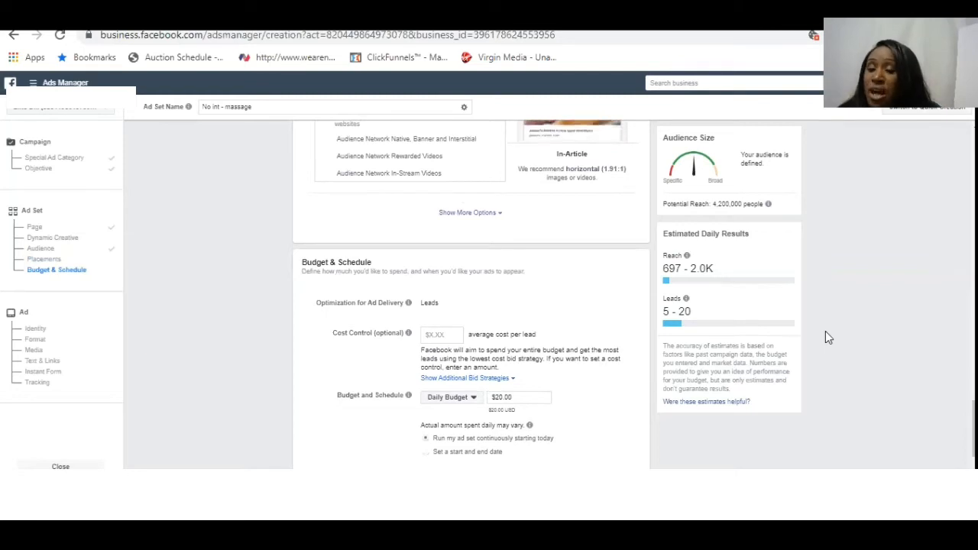
pyautogui.click(502, 398)
pyautogui.press('BackSpace')
pyautogui.press('BackSpace')
pyautogui.write('5')
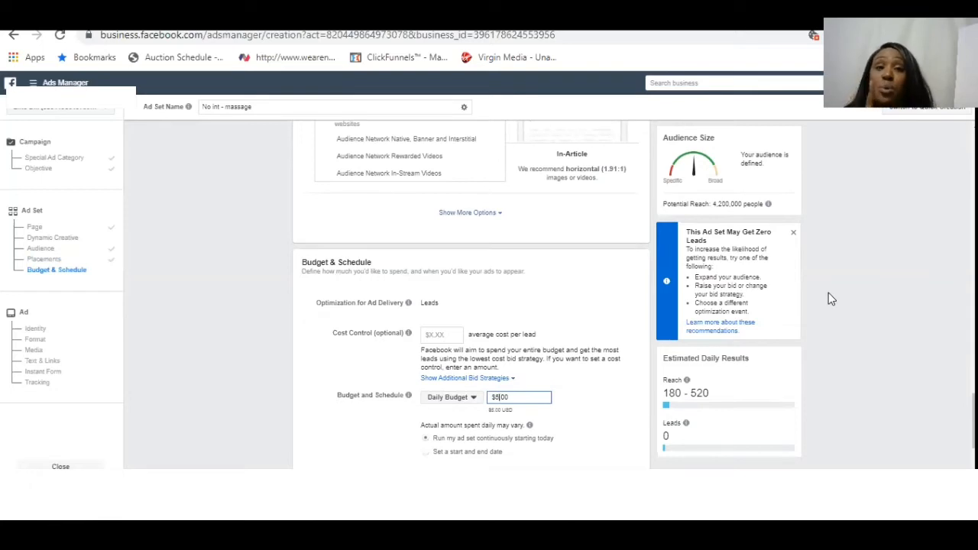
# - Set the ad set's daily budget to $10.00 and continue to the ad setup
pyautogui.press('BackSpace')
pyautogui.write('10')
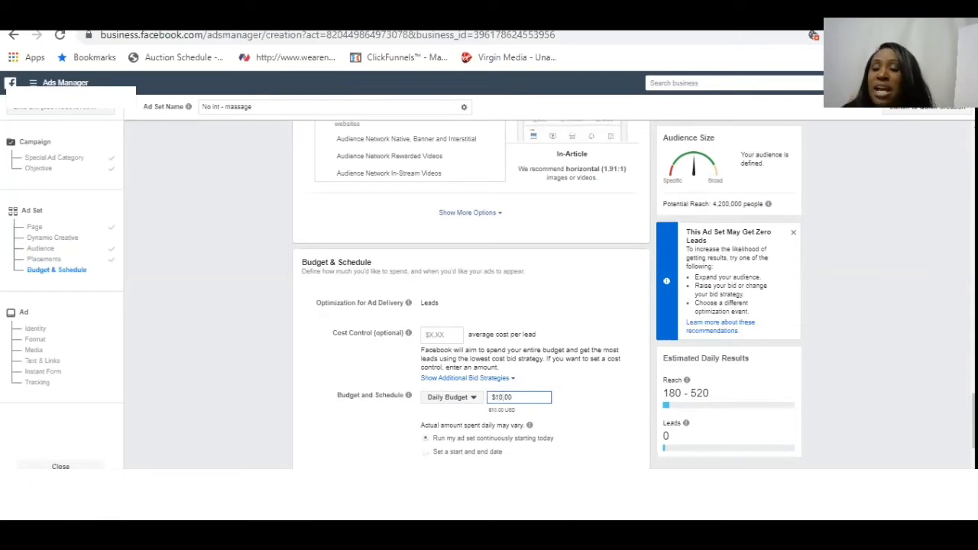
pyautogui.click(903, 316)
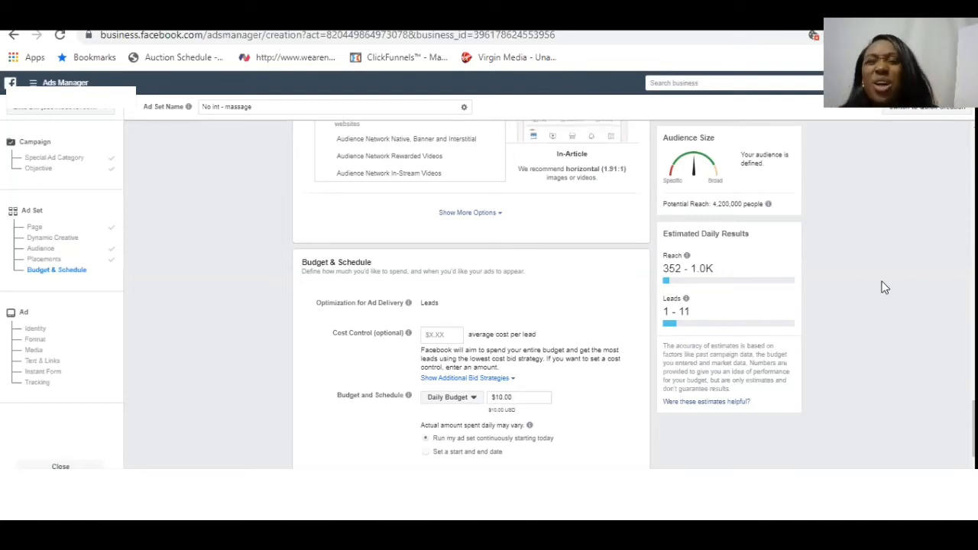
pyautogui.scroll(-2, 882, 287)
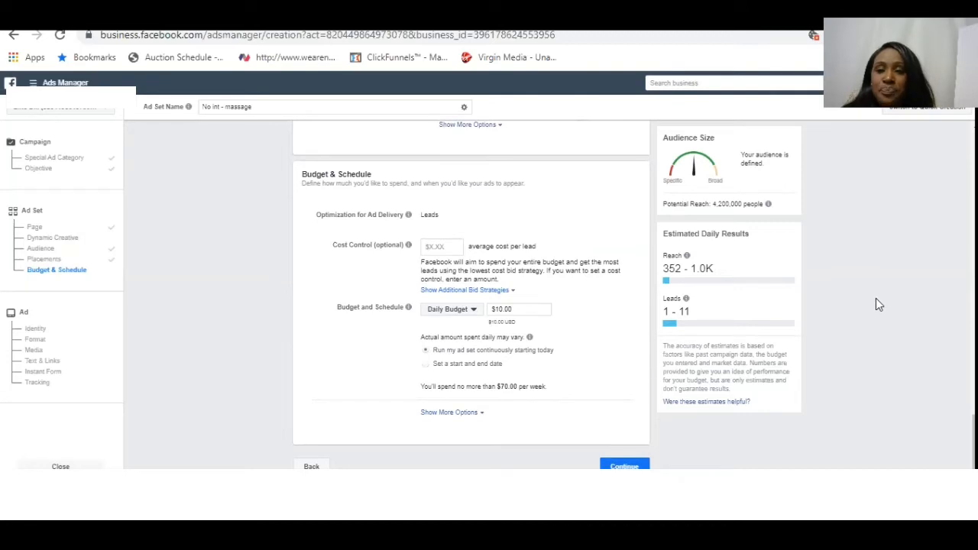
pyautogui.click(623, 467)
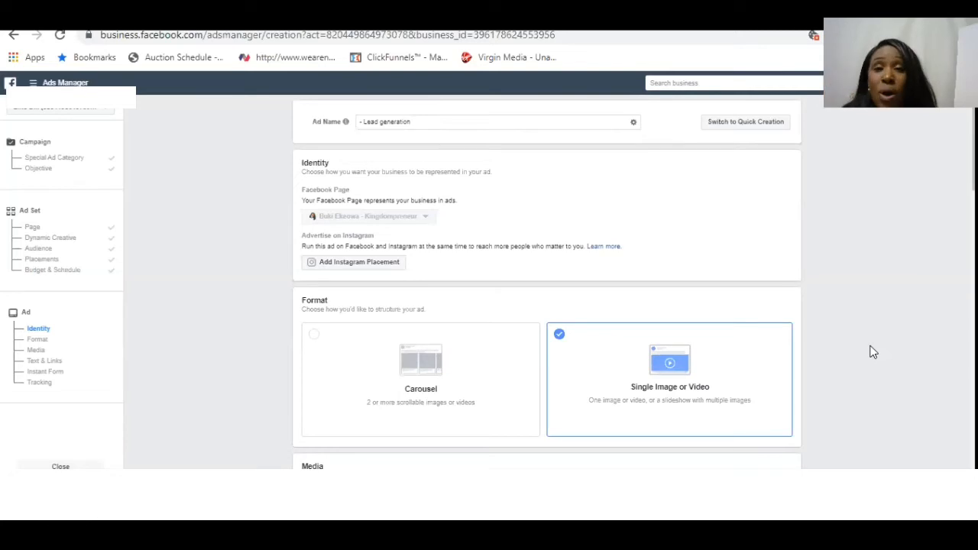
# - Replace the ad's News Feed image with the account image "Facebook Post 2 - Just received a...", cropped square
pyautogui.scroll(-3, 873, 351)
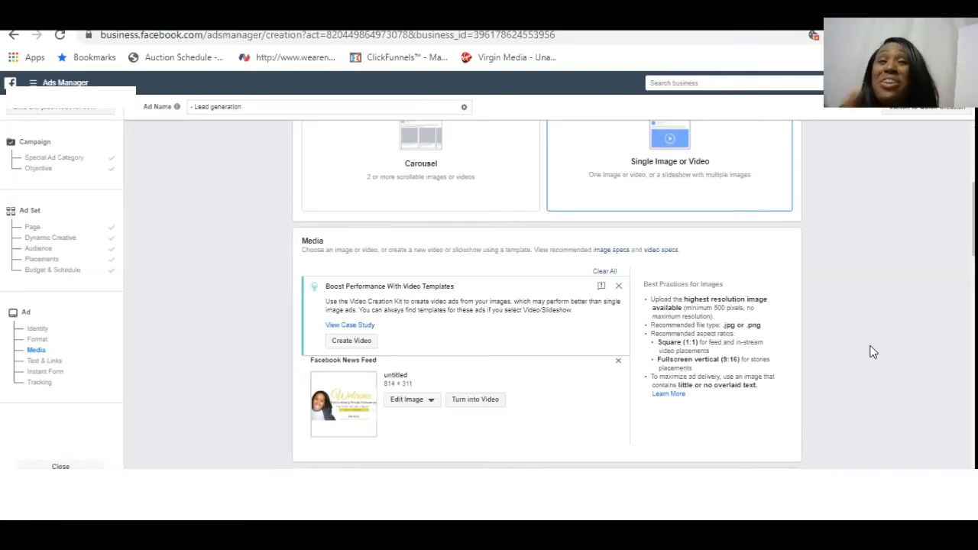
pyautogui.scroll(-4, 873, 351)
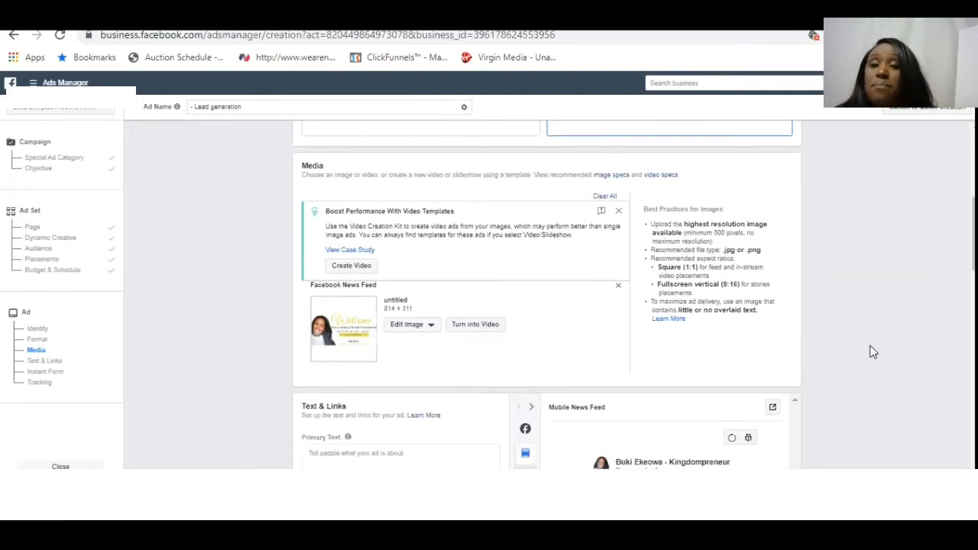
pyautogui.scroll(2, 873, 352)
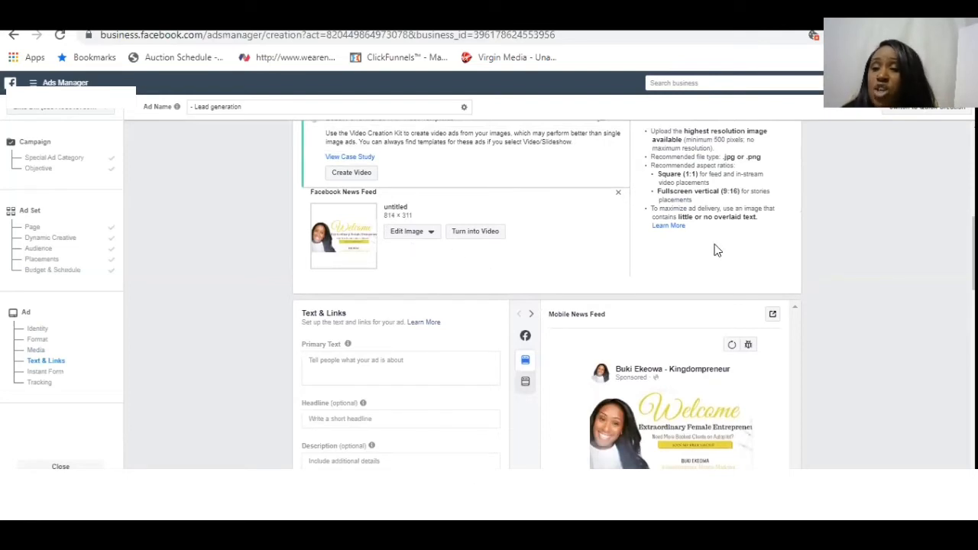
pyautogui.scroll(-2, 715, 244)
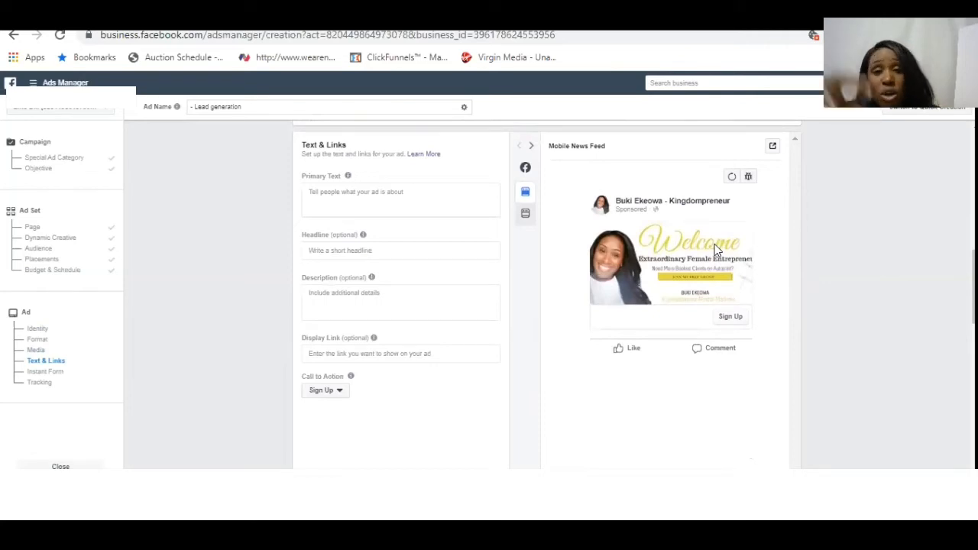
pyautogui.scroll(2, 714, 245)
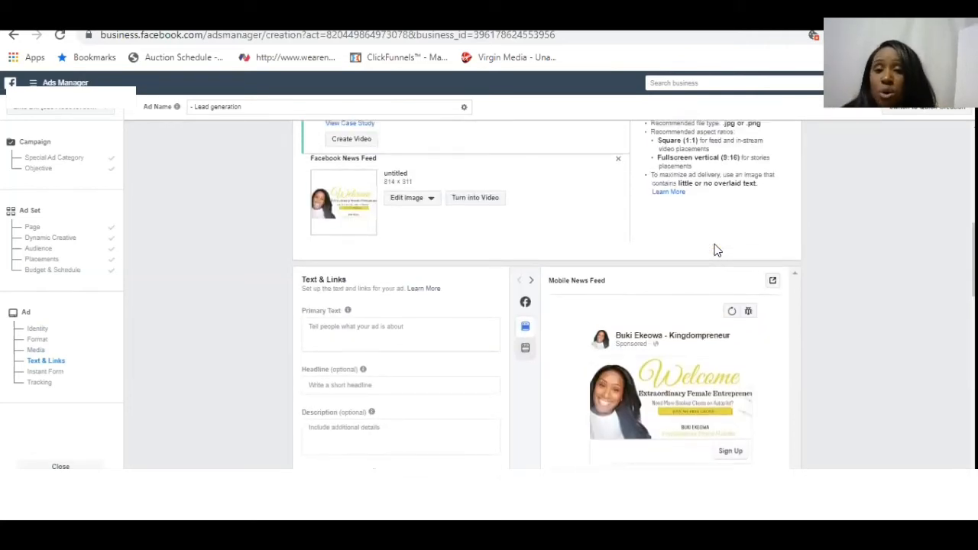
pyautogui.click(414, 204)
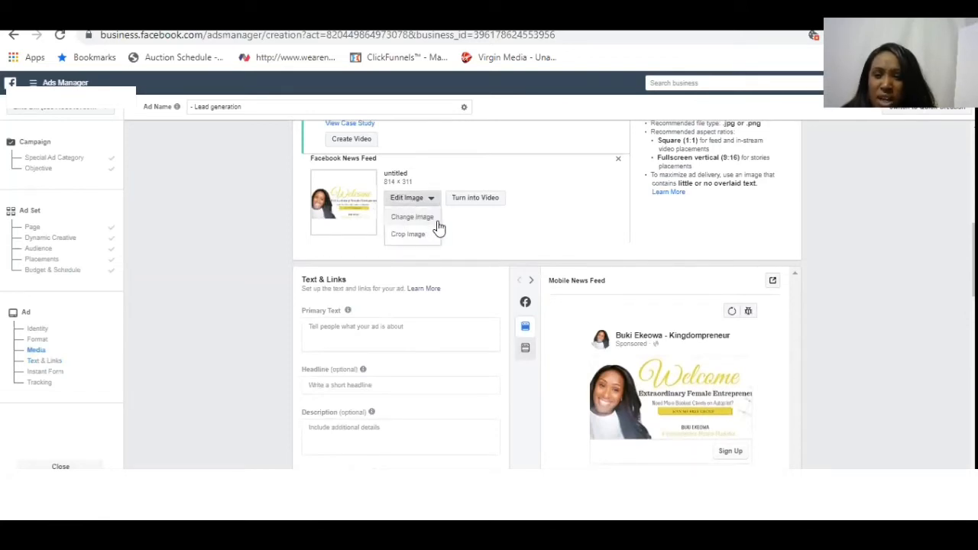
pyautogui.click(429, 218)
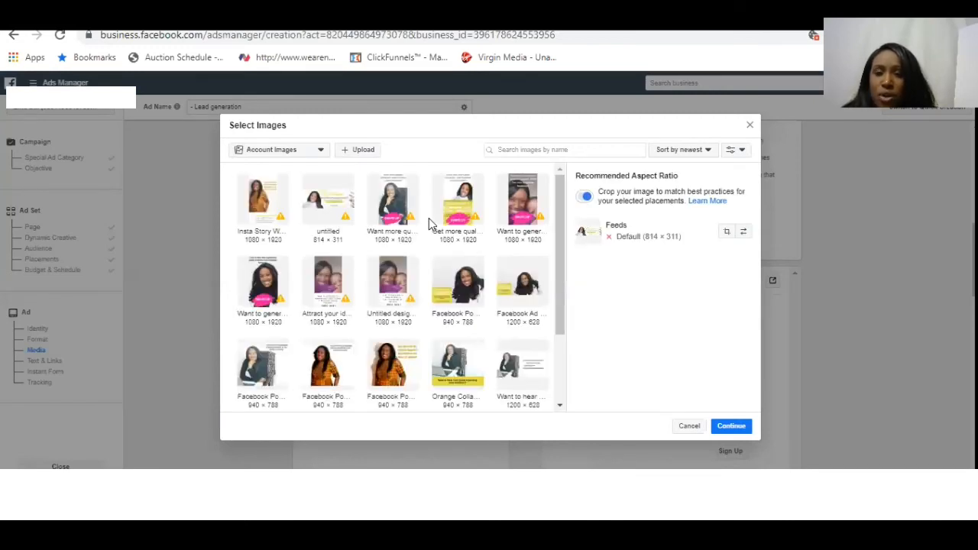
pyautogui.click(561, 372)
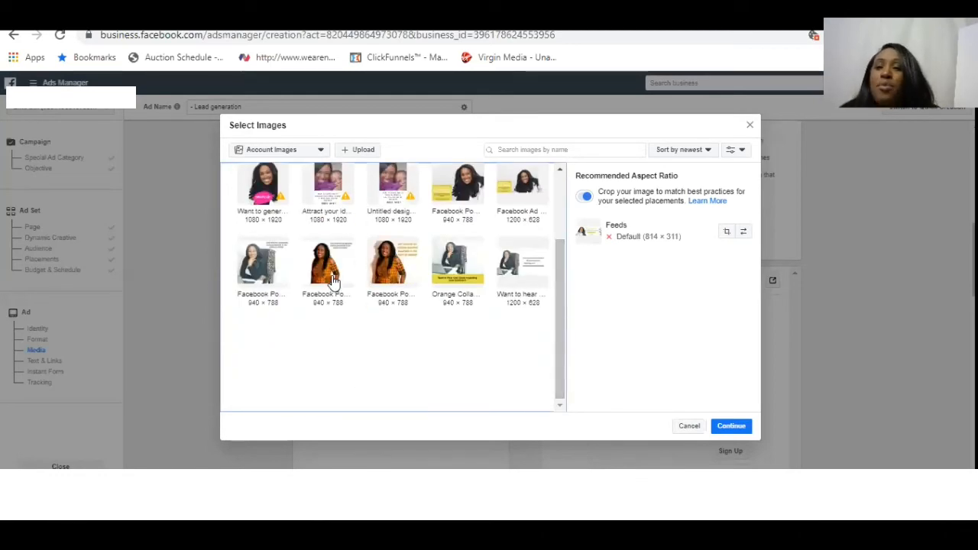
pyautogui.click(321, 150)
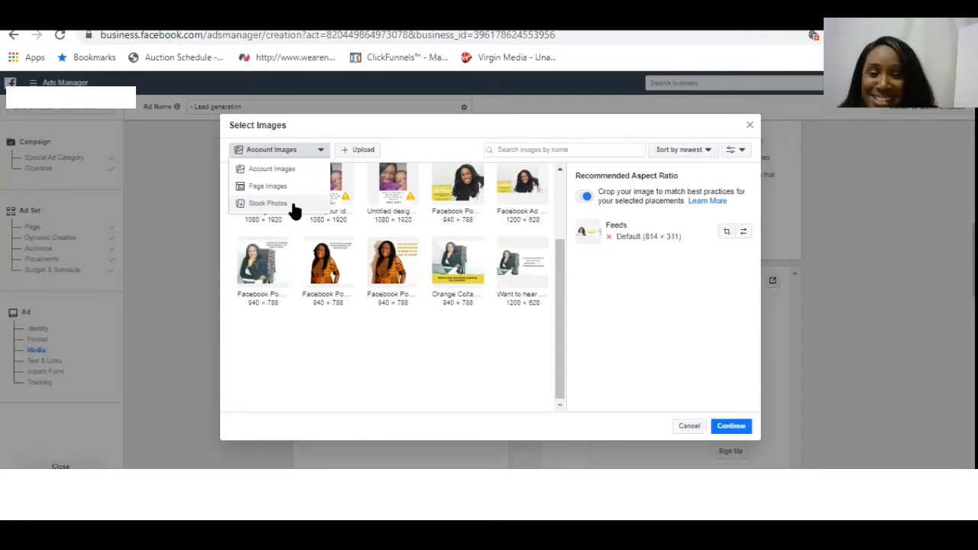
pyautogui.click(334, 274)
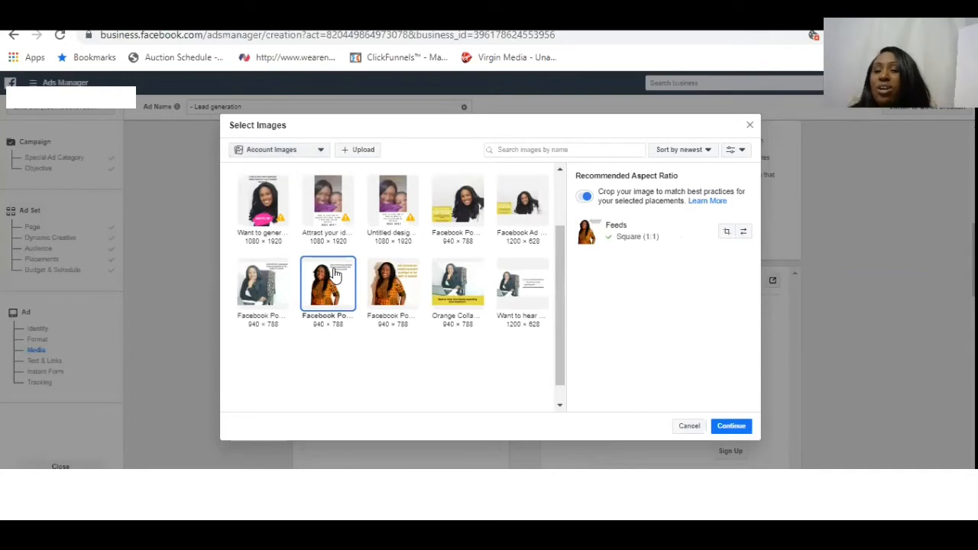
pyautogui.click(734, 432)
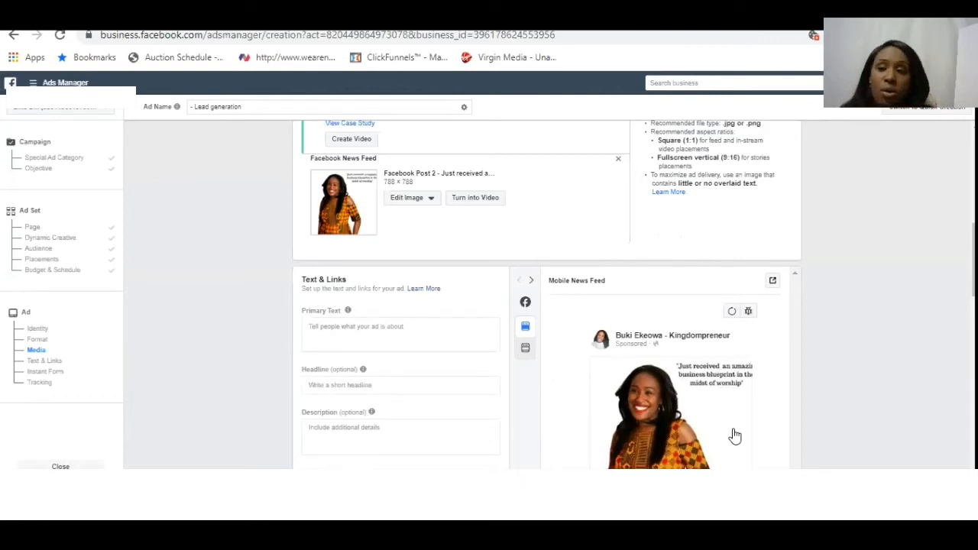
# - Review the ad's text and link fields and the available call-to-action options, leaving Sign Up selected
pyautogui.scroll(-1, 734, 436)
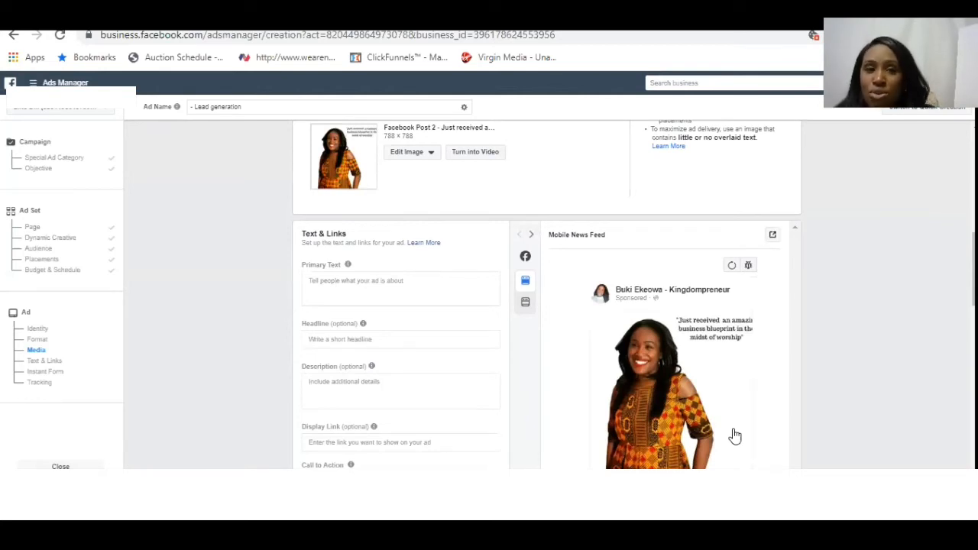
pyautogui.scroll(-1, 734, 436)
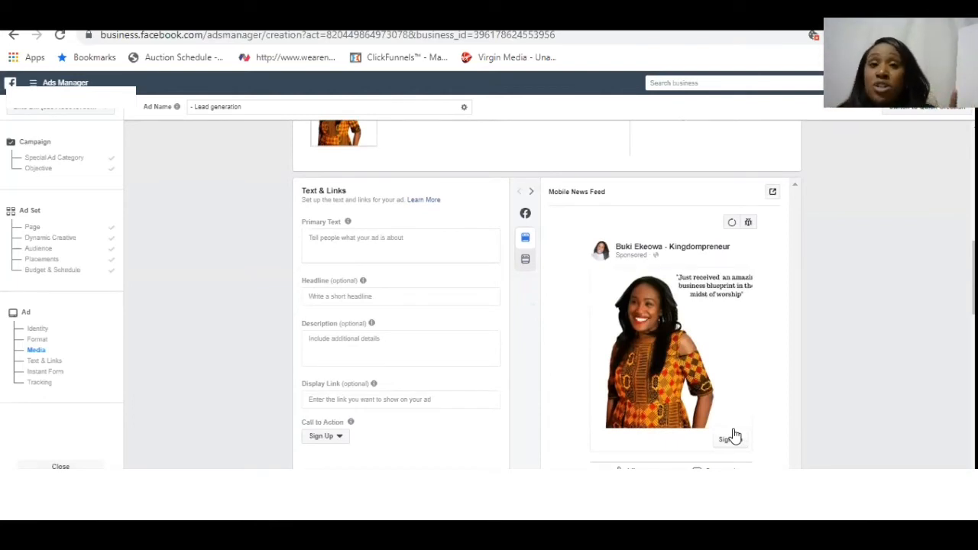
pyautogui.click(376, 242)
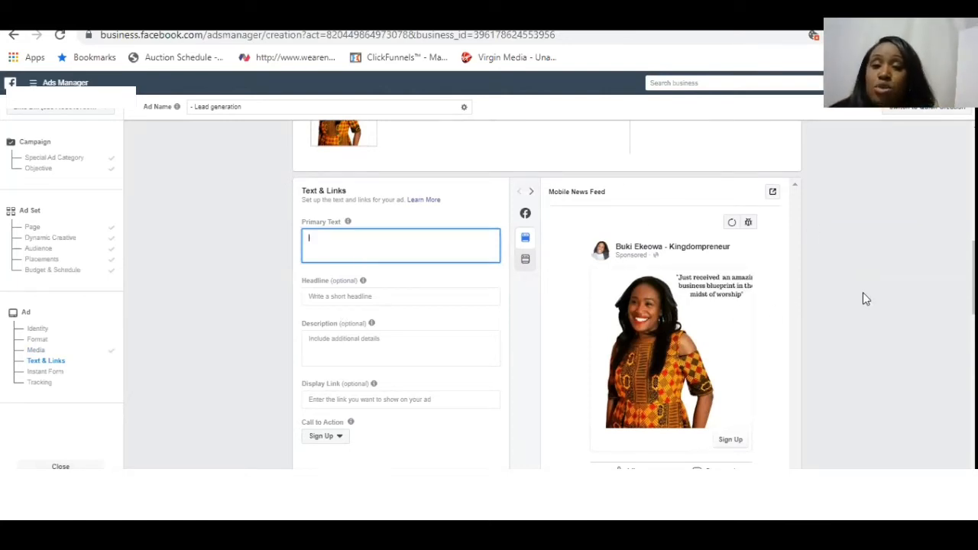
pyautogui.scroll(-1, 863, 293)
pyautogui.scroll(-2, 863, 294)
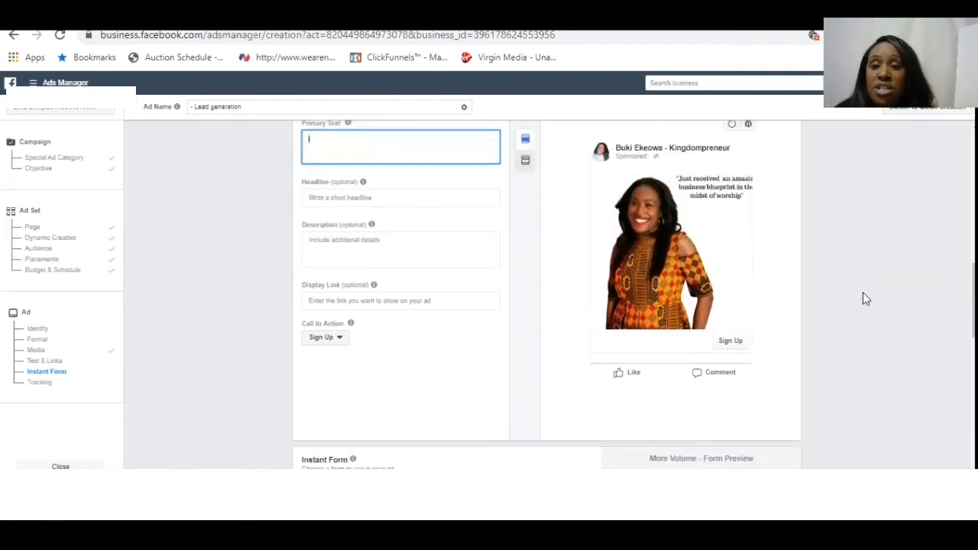
pyautogui.click(339, 341)
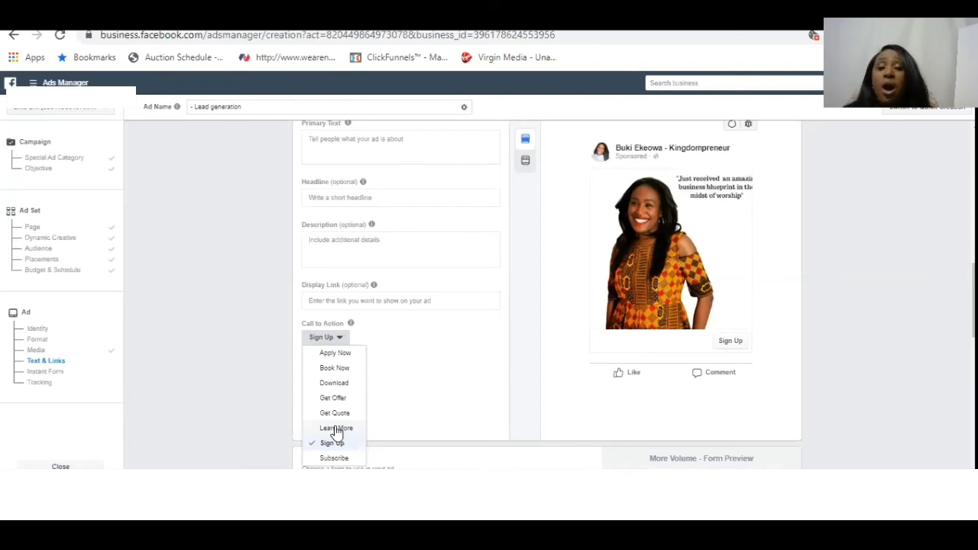
pyautogui.click(848, 382)
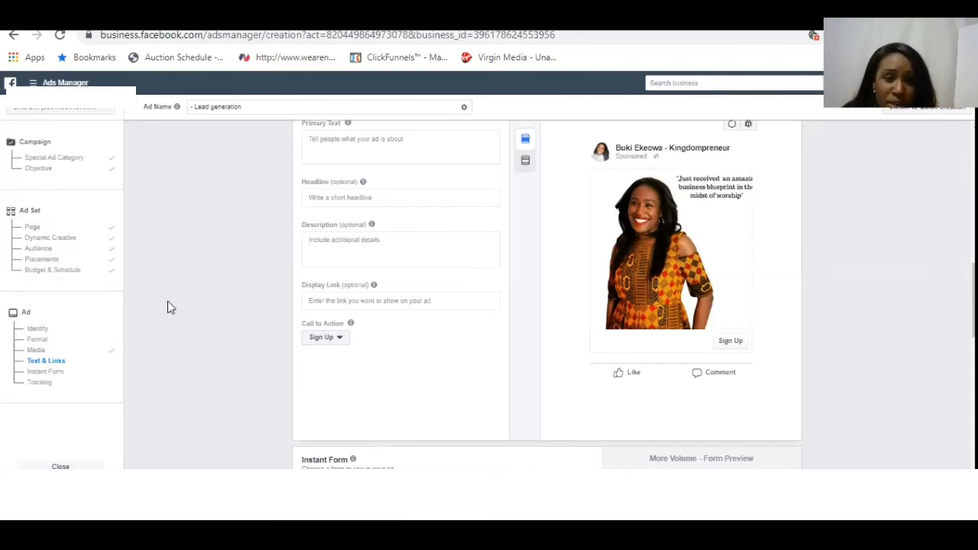
# - Return to the ad set's audience and add the interest "Massage" to its detailed targeting
pyautogui.click(39, 236)
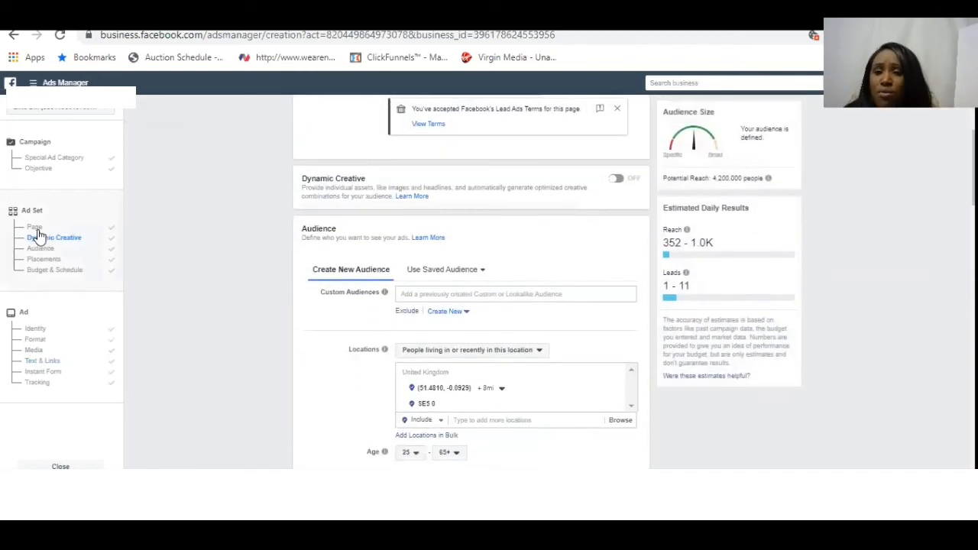
pyautogui.scroll(-3, 915, 349)
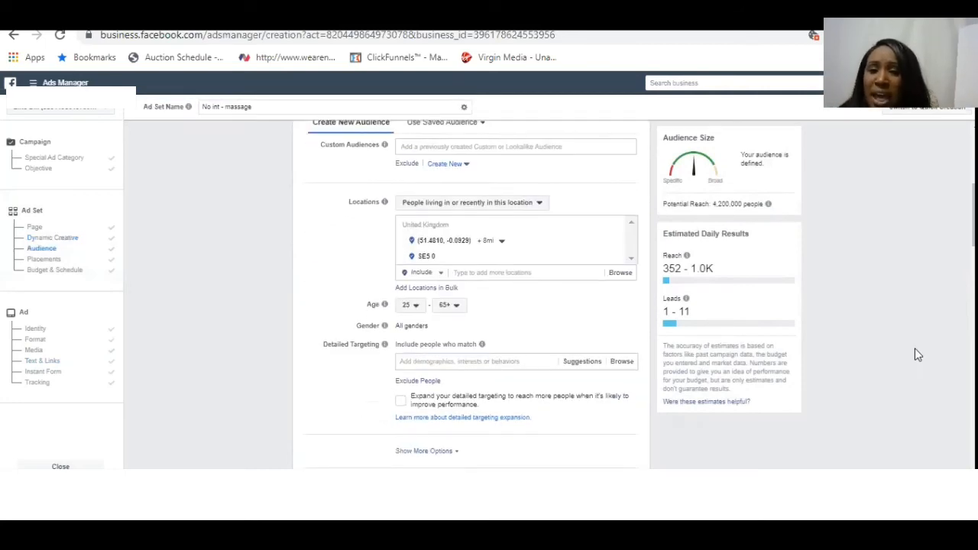
pyautogui.click(423, 362)
pyautogui.write('massage')
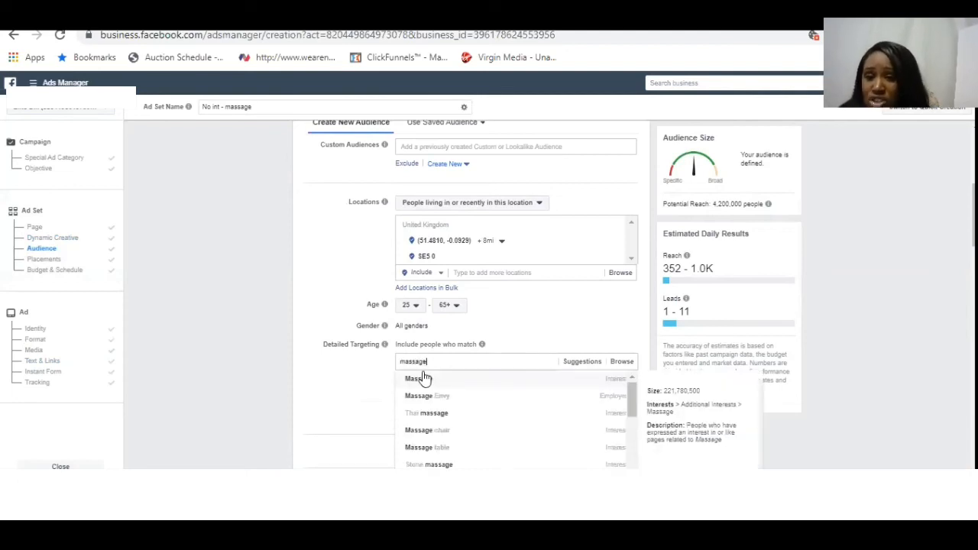
pyautogui.click(420, 380)
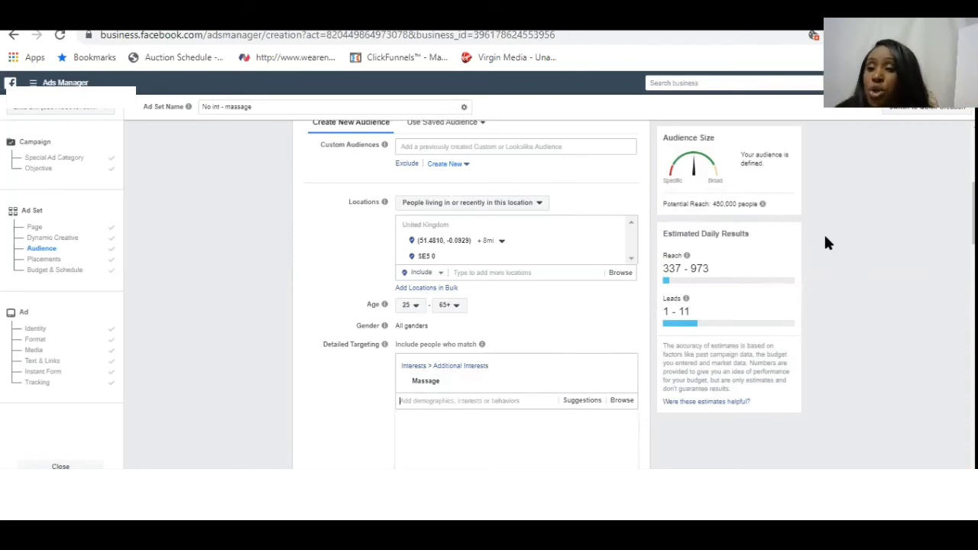
pyautogui.scroll(-1, 825, 243)
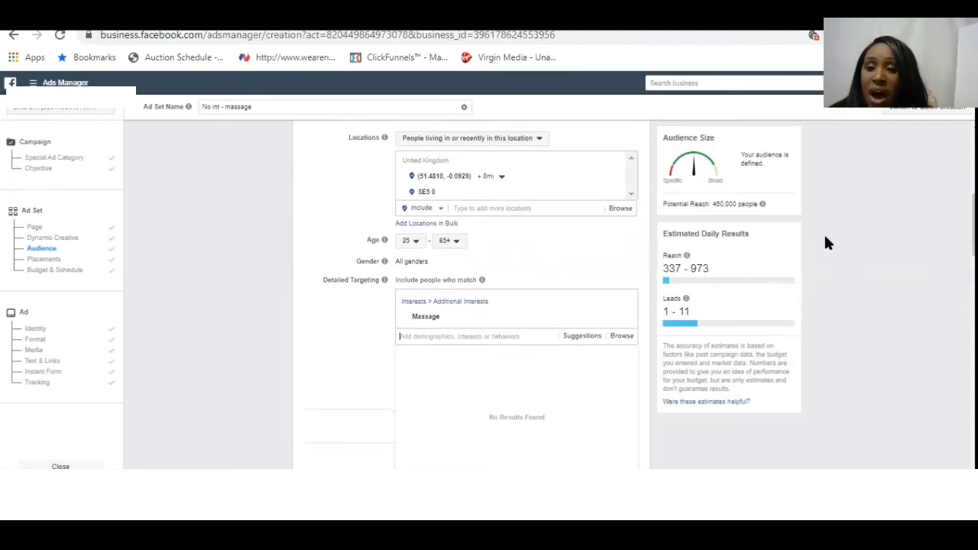
# - Narrow the ad set's detailed targeting so that people interested in Massage must also match the interest "Skin care"
pyautogui.click(302, 341)
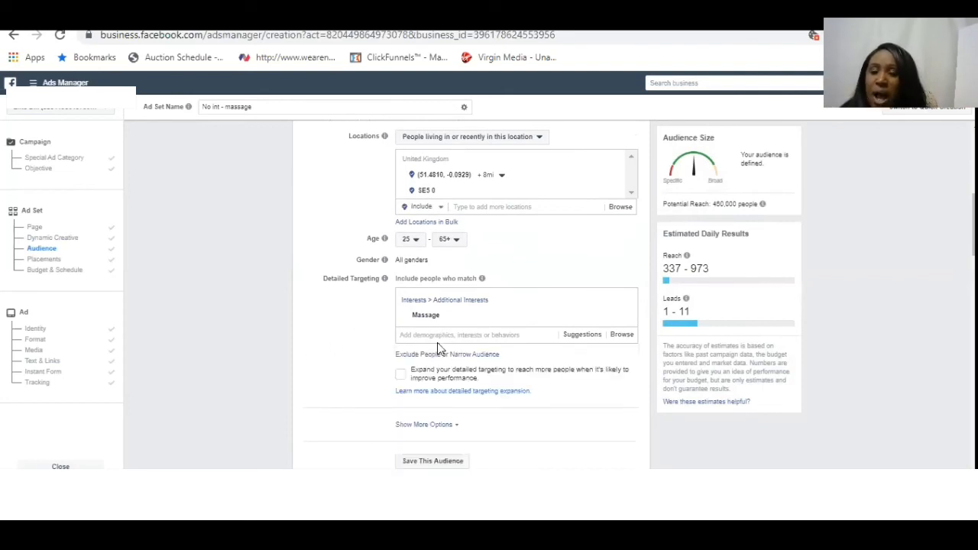
pyautogui.click(476, 355)
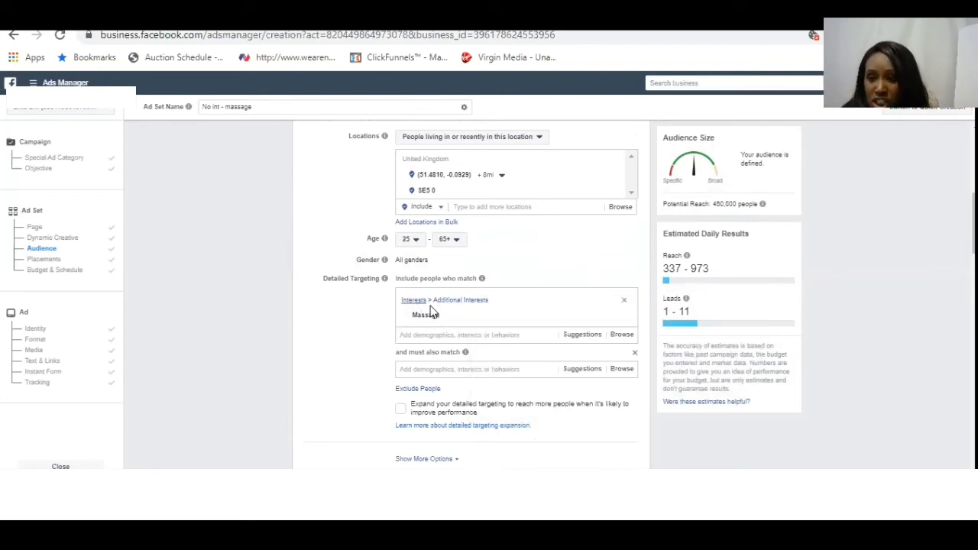
pyautogui.moveTo(433, 314)
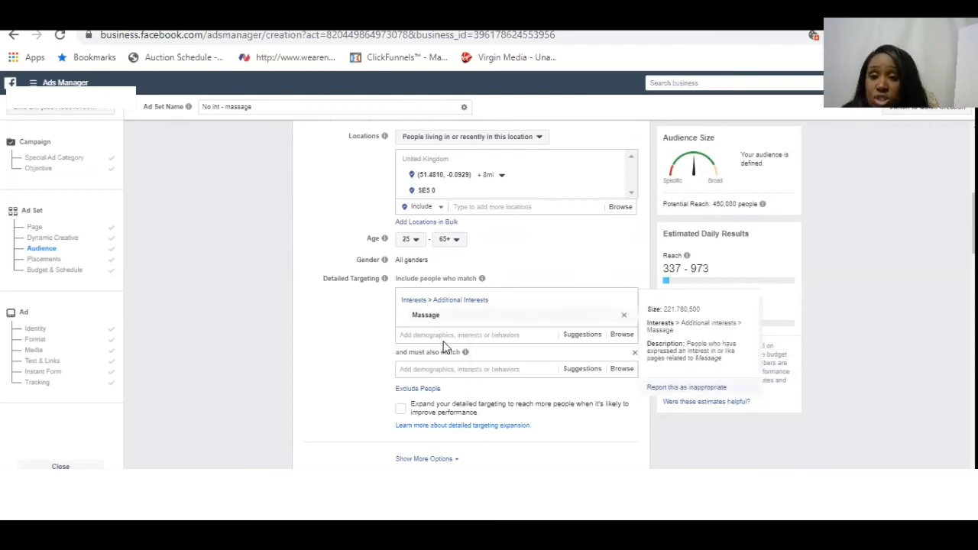
pyautogui.click(470, 368)
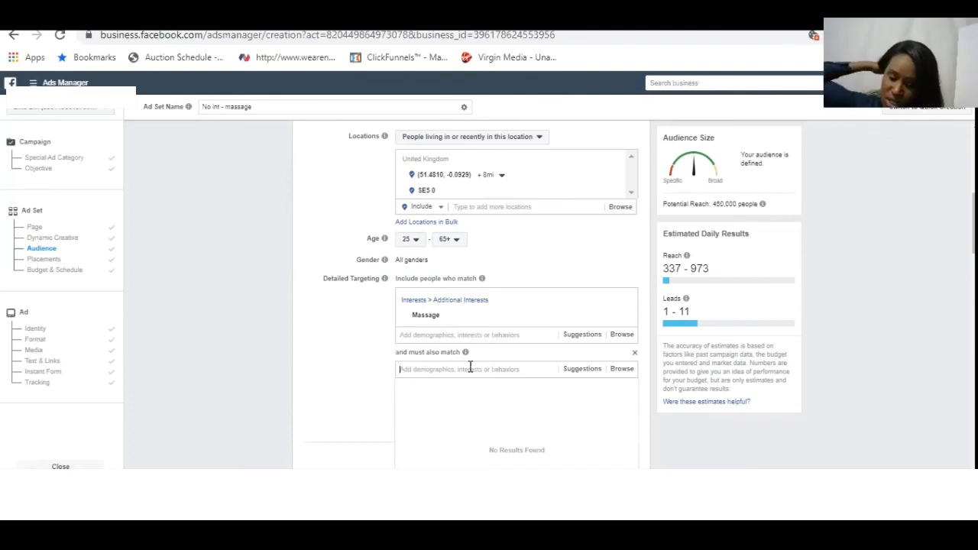
pyautogui.write('sk')
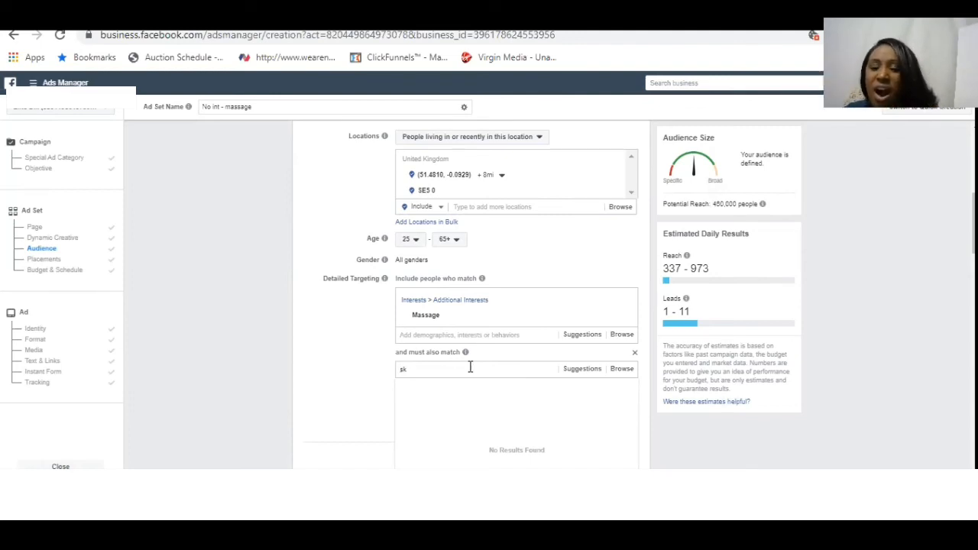
pyautogui.write('in care')
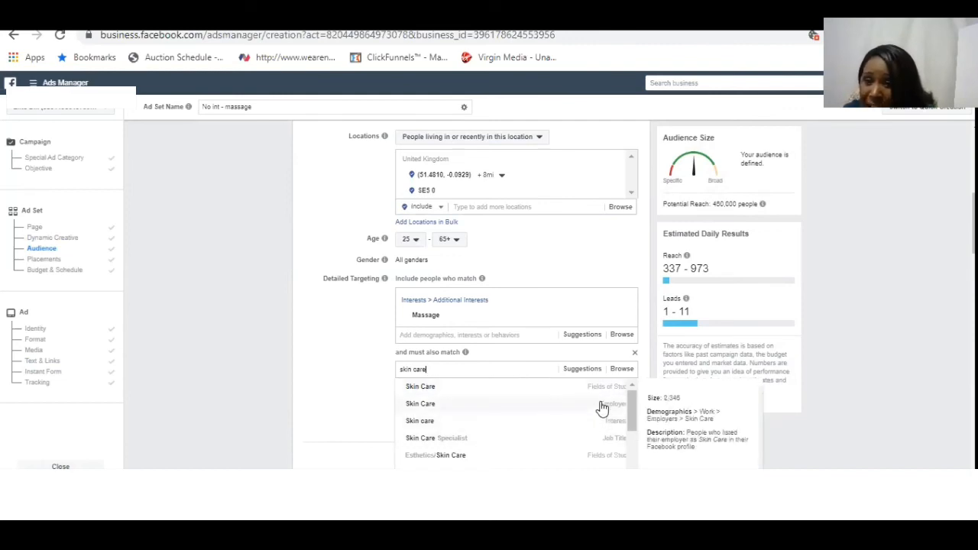
pyautogui.click(531, 426)
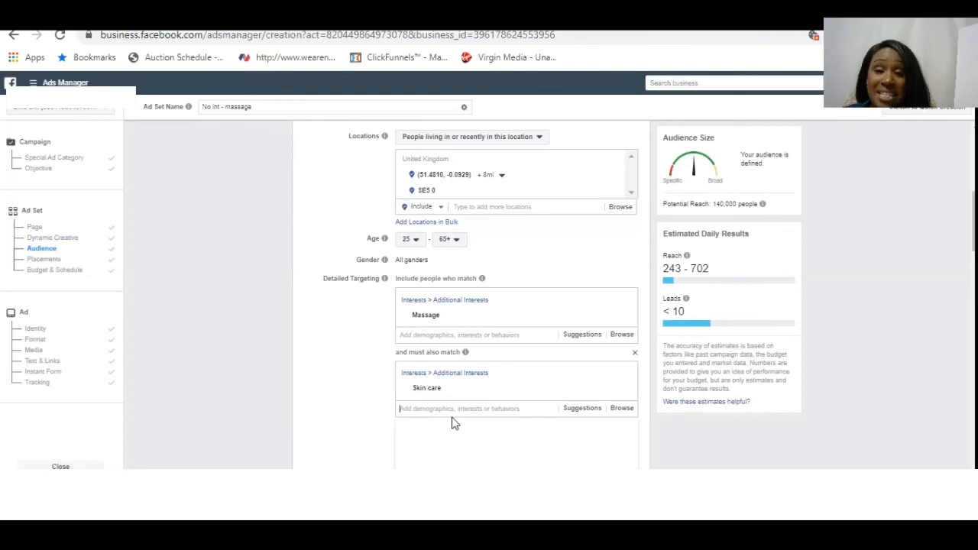
# - Remove the "and must also match" condition from the ad set's detailed targeting
pyautogui.click(634, 355)
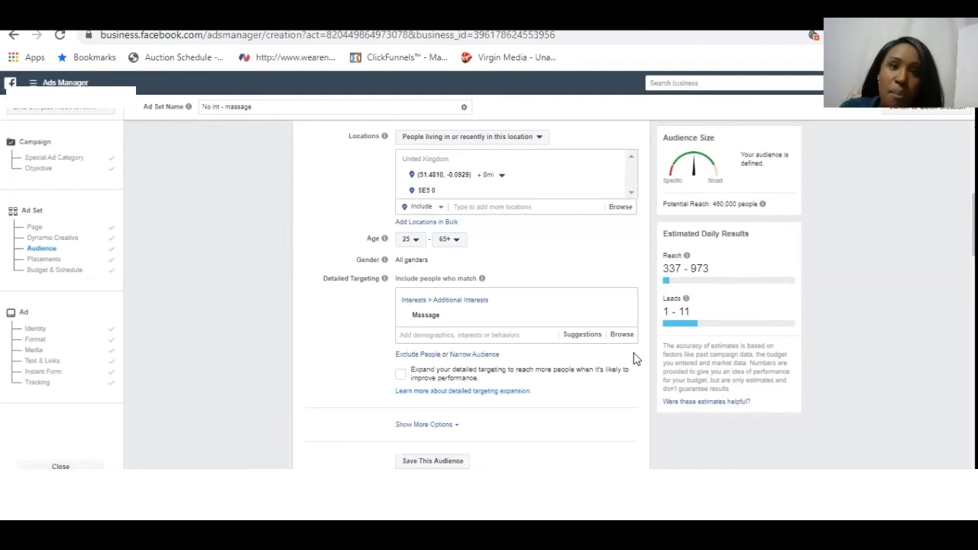